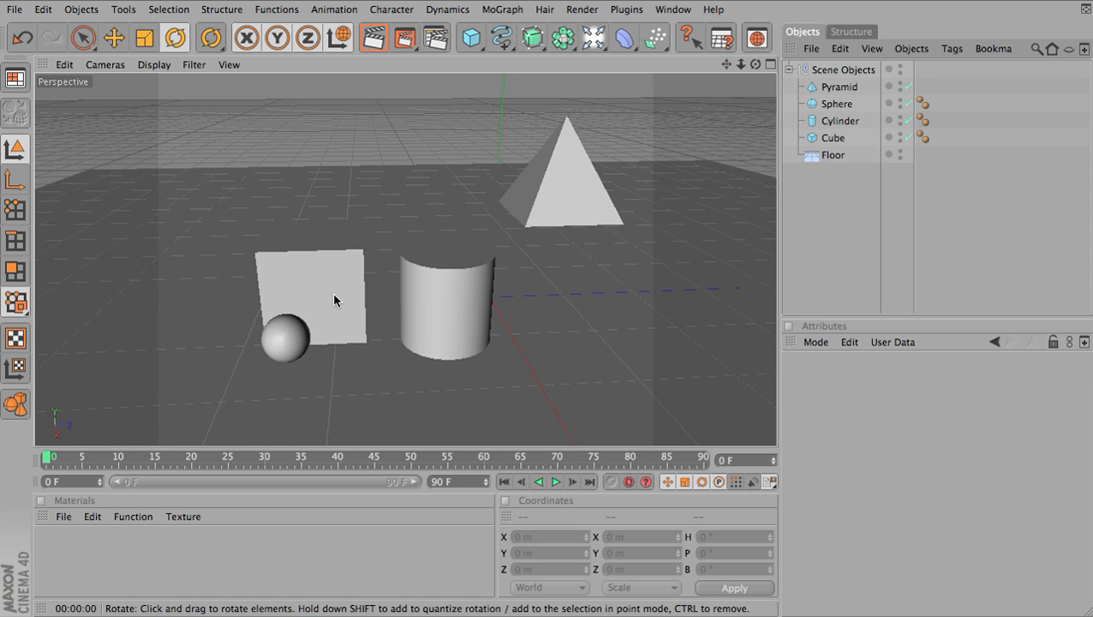
- Render the scene without any light object in the picture viewer, and close the render
key(shift+r)
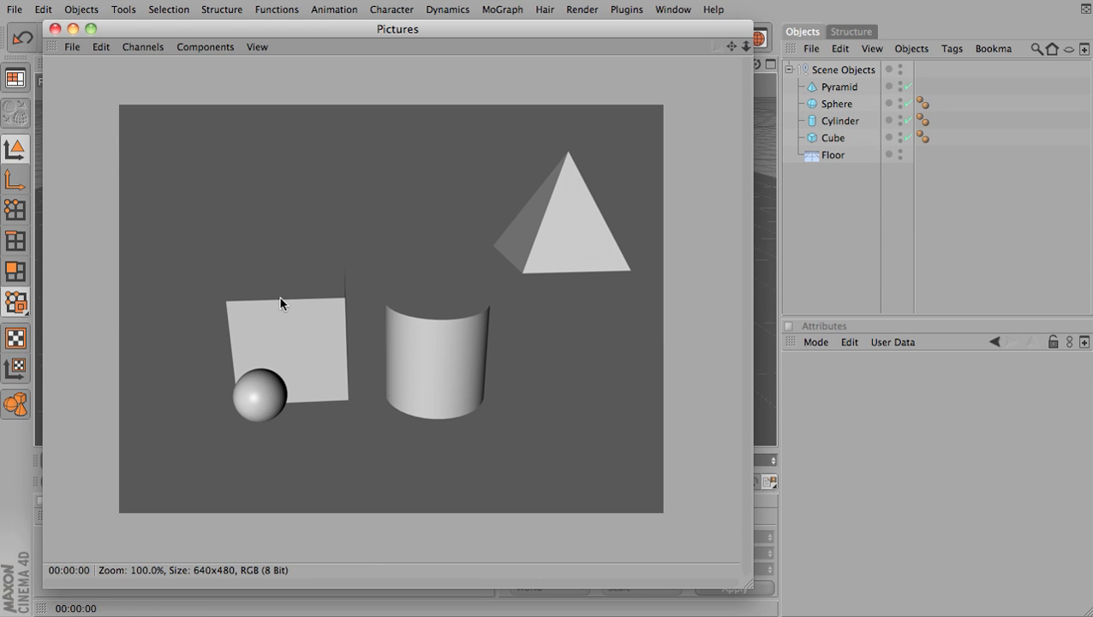
click(54, 31)
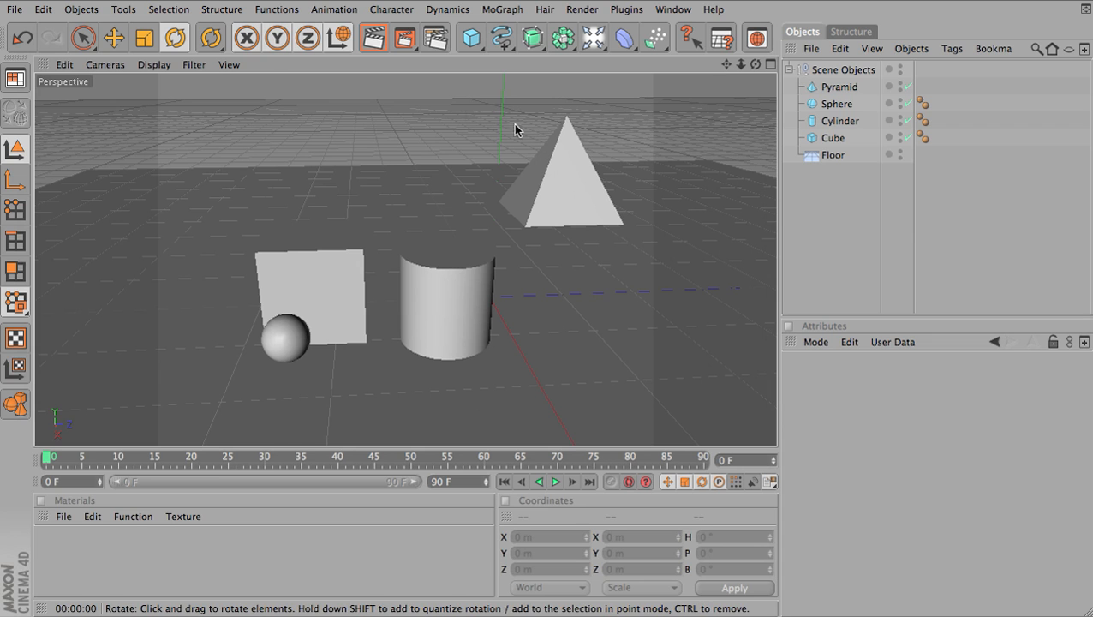
click(81, 10)
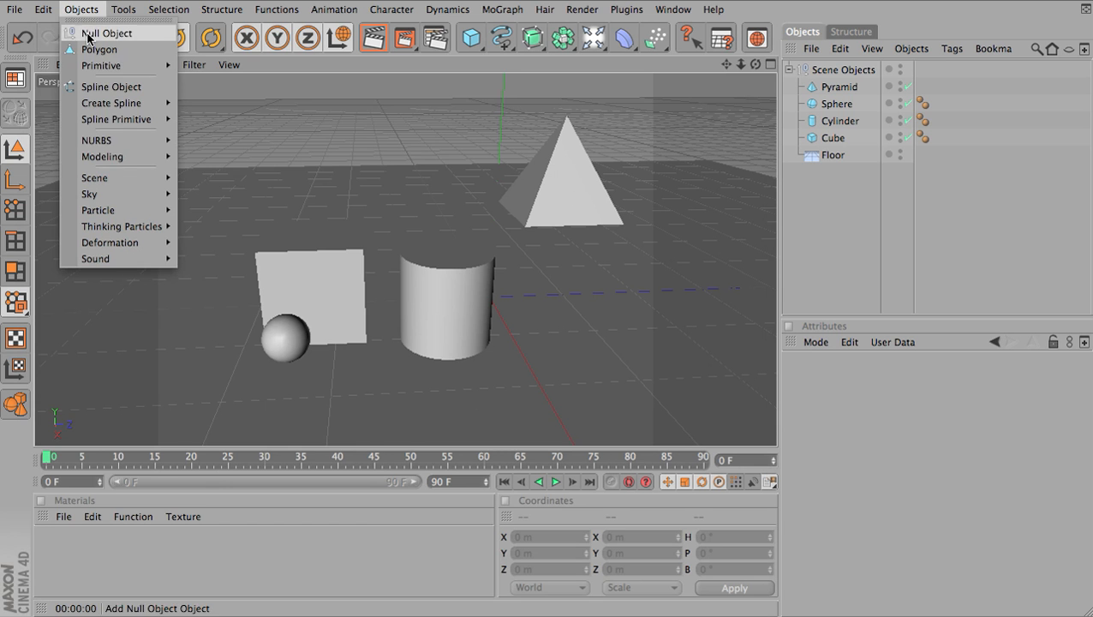
mouse_move(143, 181)
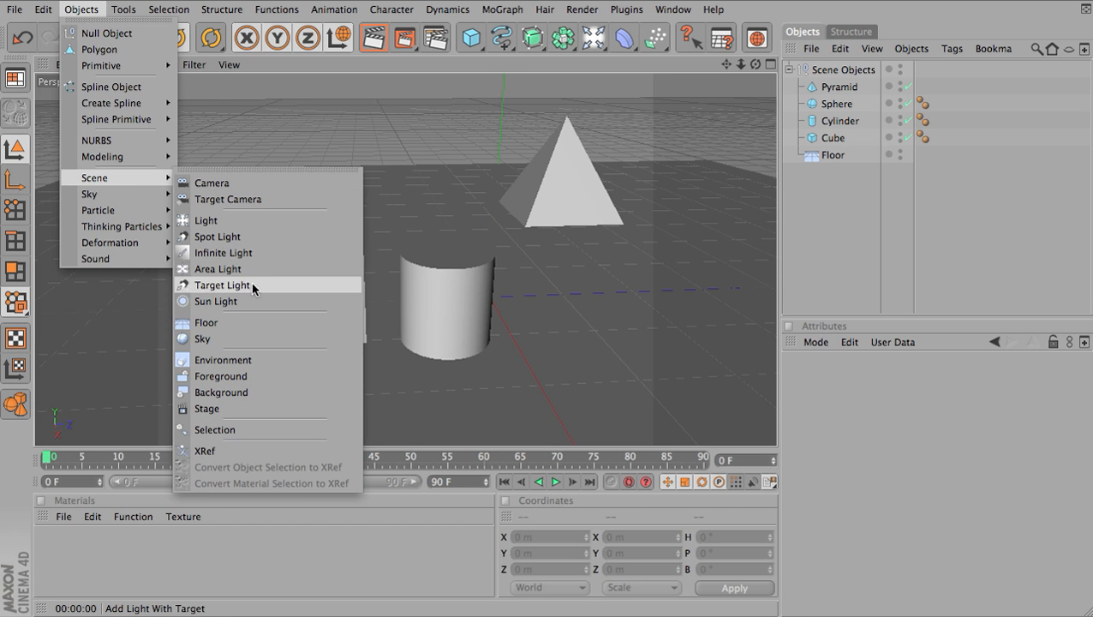
click(239, 224)
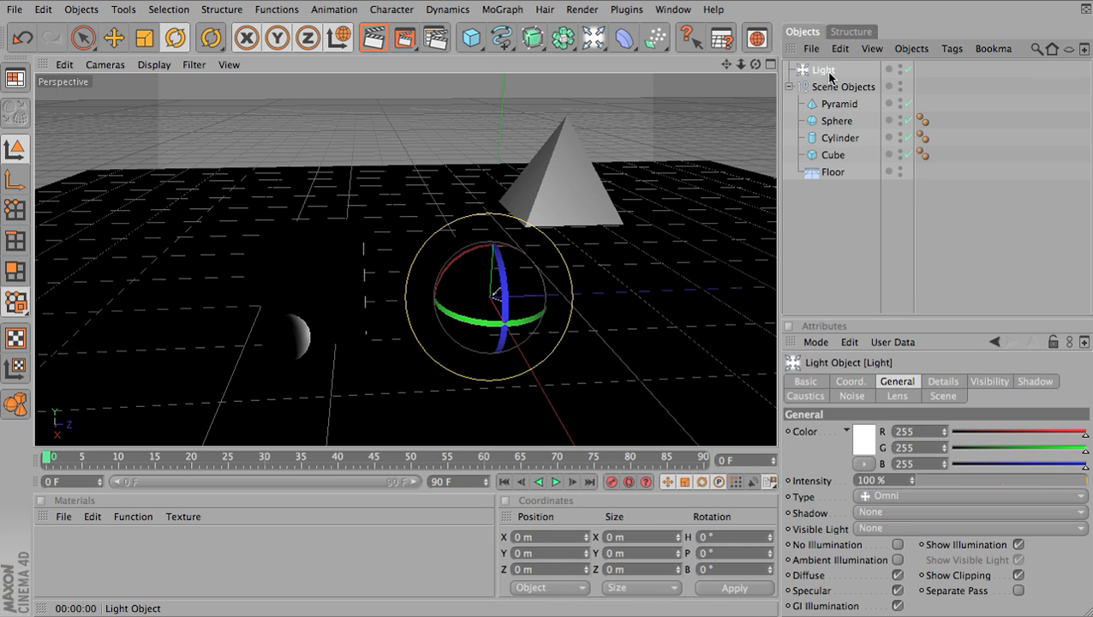
key(Delete)
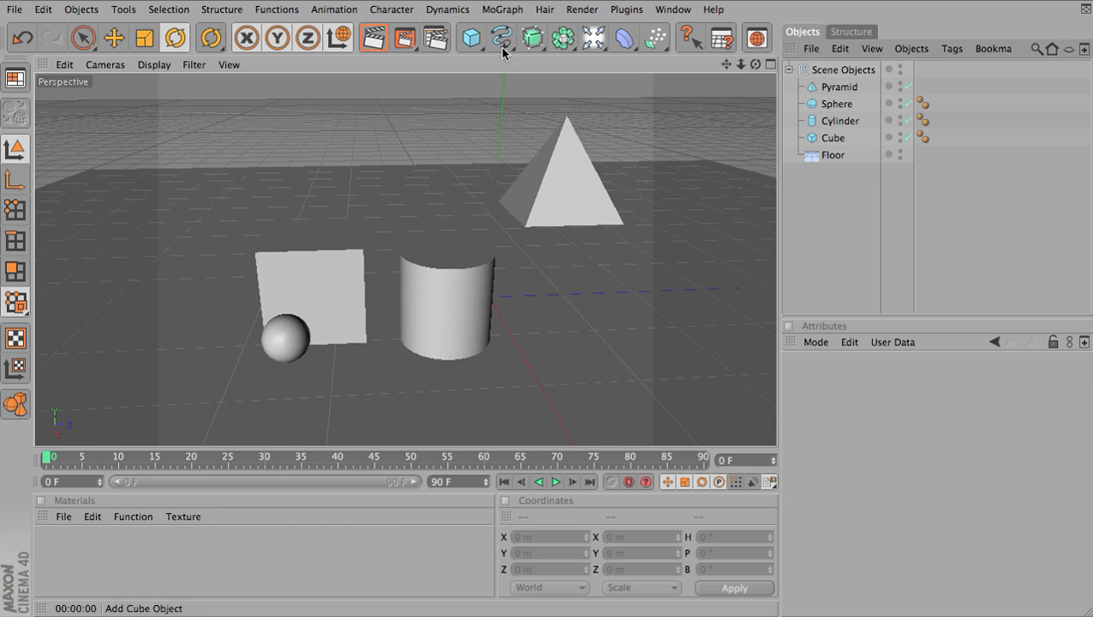
- Add a light and move it above and beside the cube, to about X 290.6 m, Y 248.6 m, Z -256.5 m
click(605, 38)
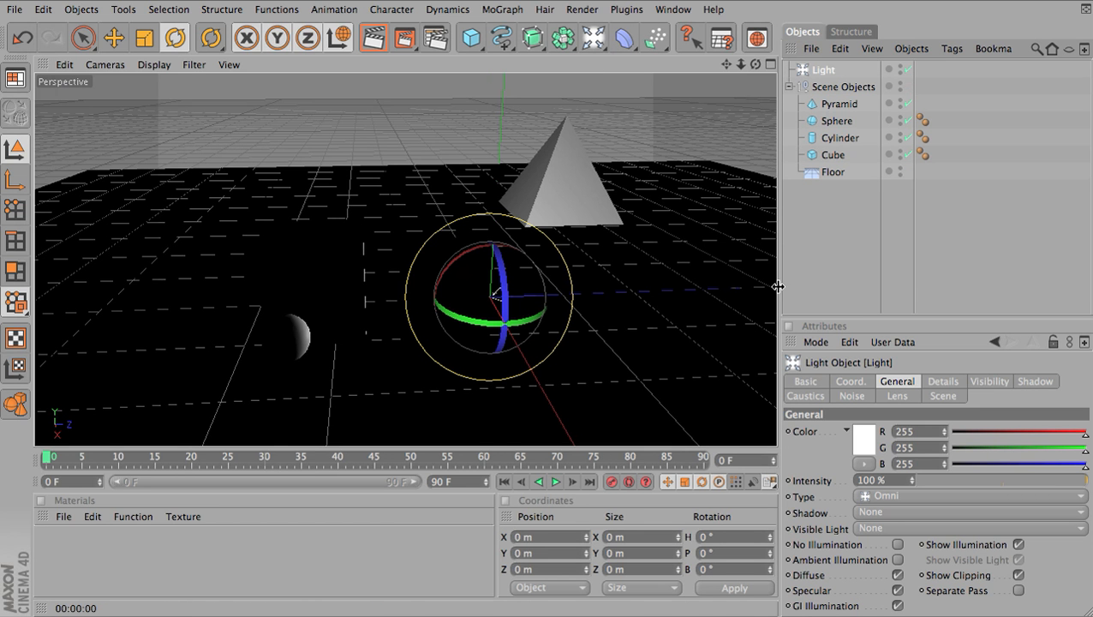
key(w)
key(e)
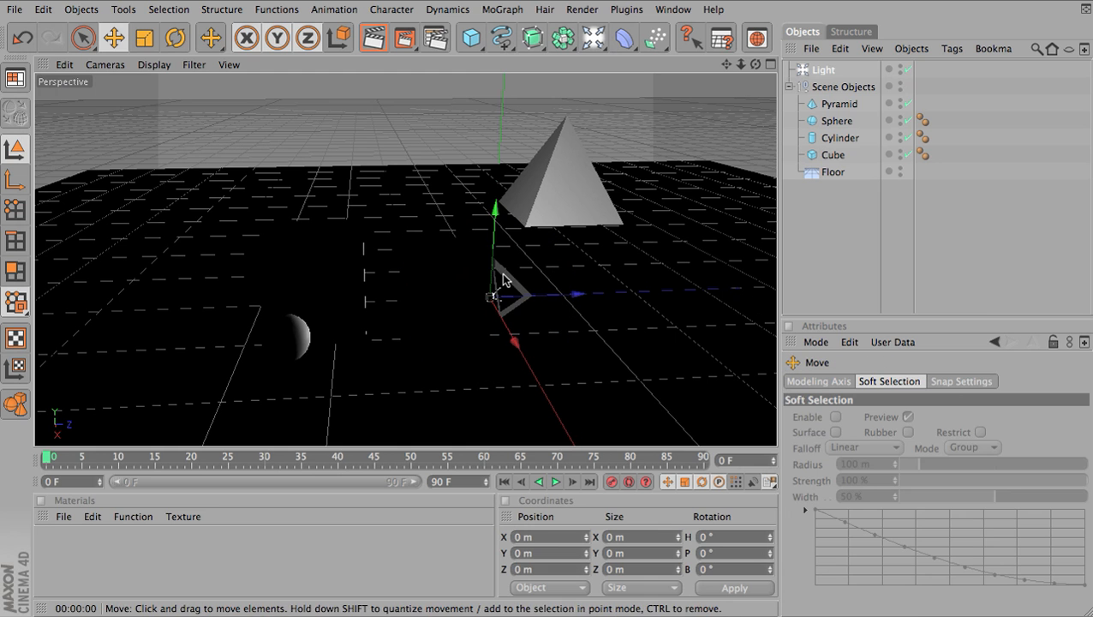
drag(501, 238, 495, 220)
drag(497, 283, 651, 214)
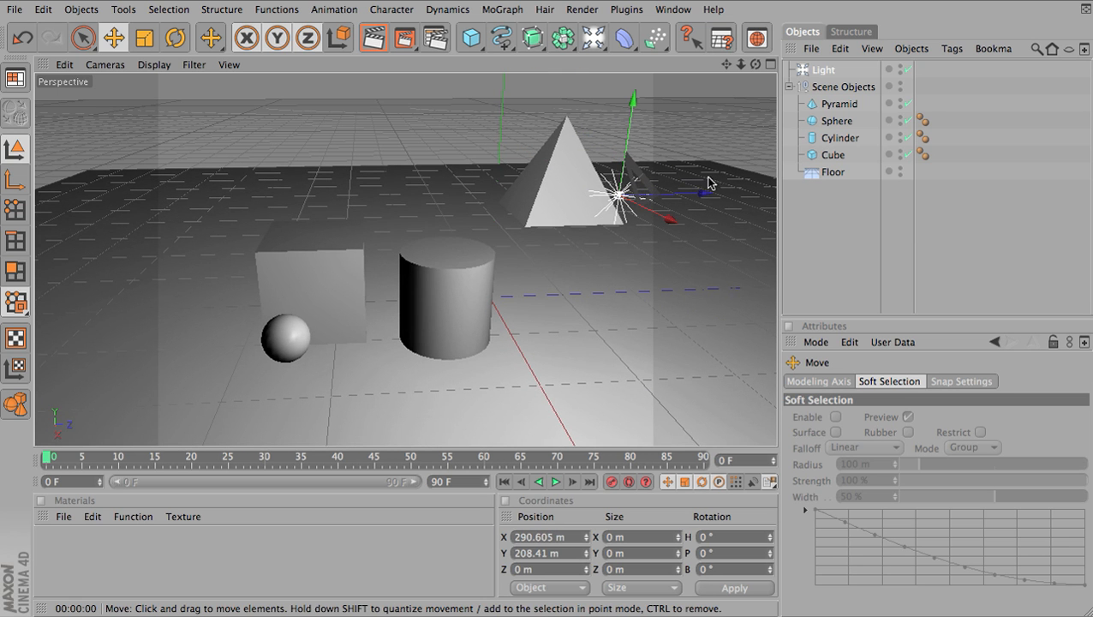
drag(708, 195, 600, 189)
drag(204, 129, 202, 60)
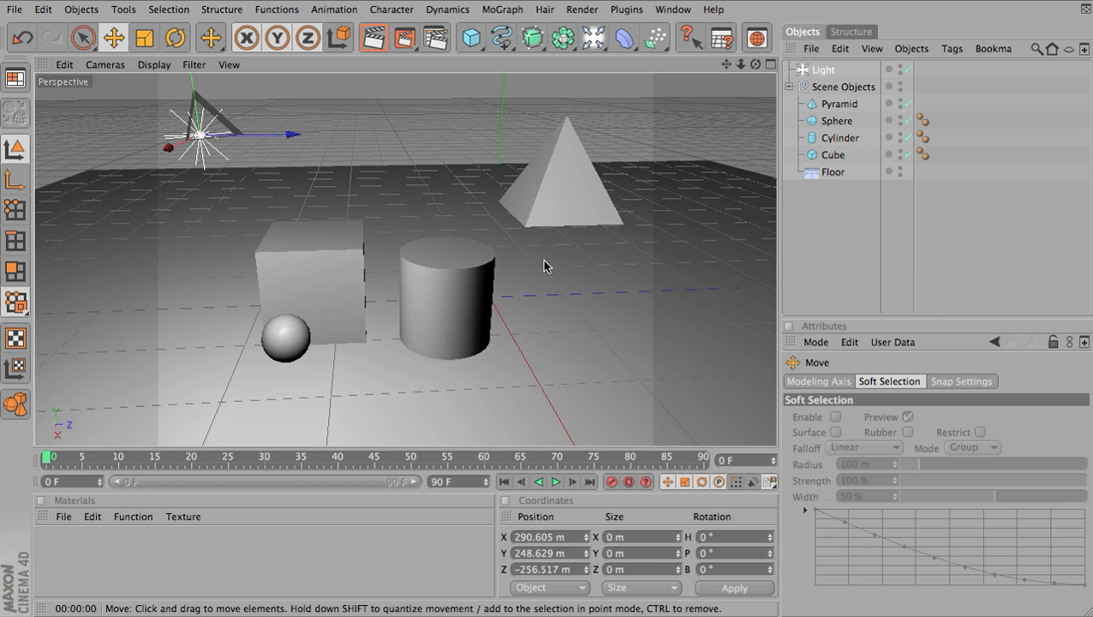
- Set the light's shadow to Shadow Maps (Soft) and test-render the scene in the picture viewer
click(822, 70)
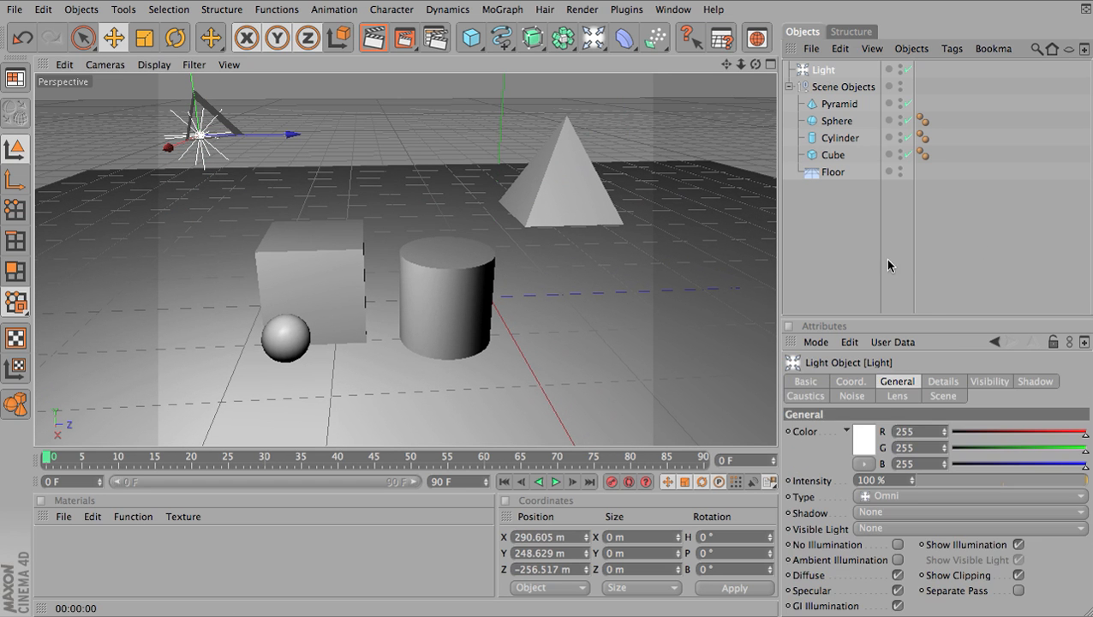
click(903, 382)
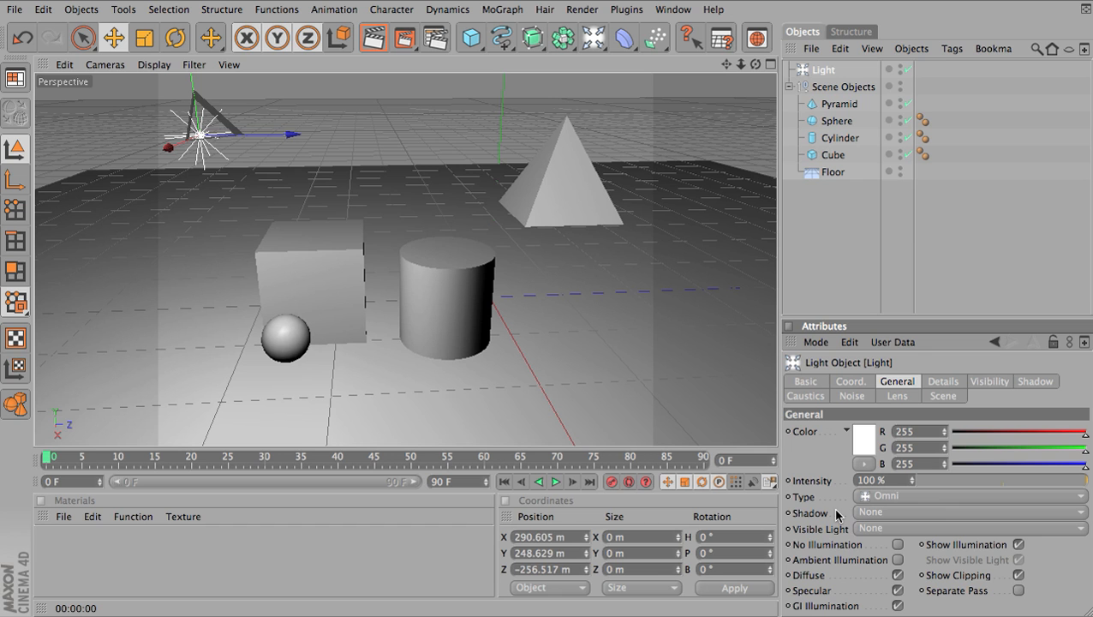
click(886, 512)
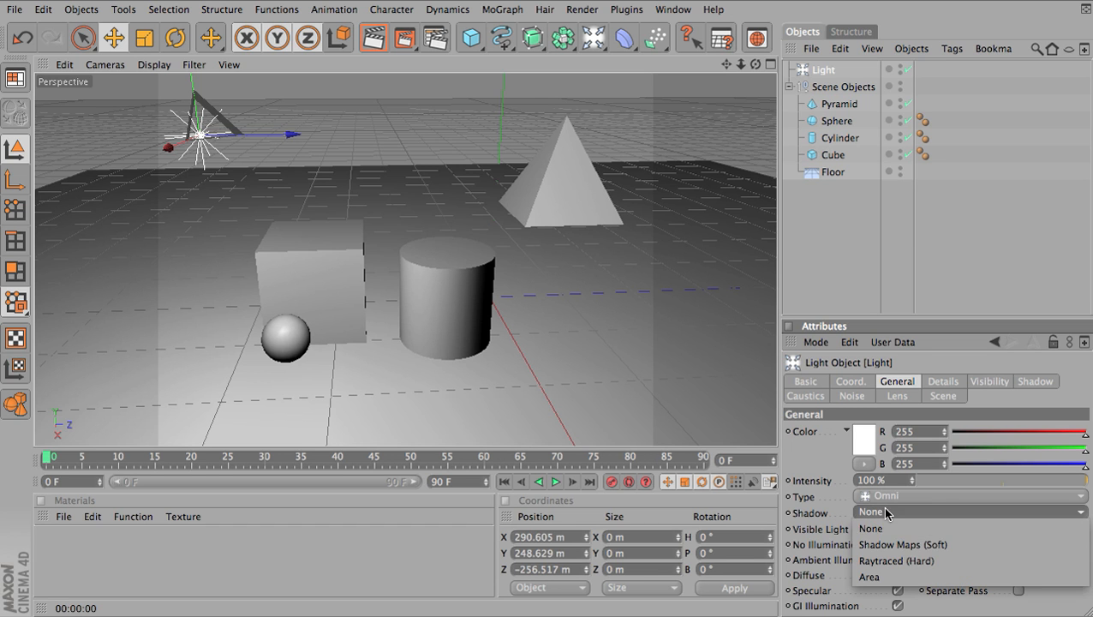
click(896, 545)
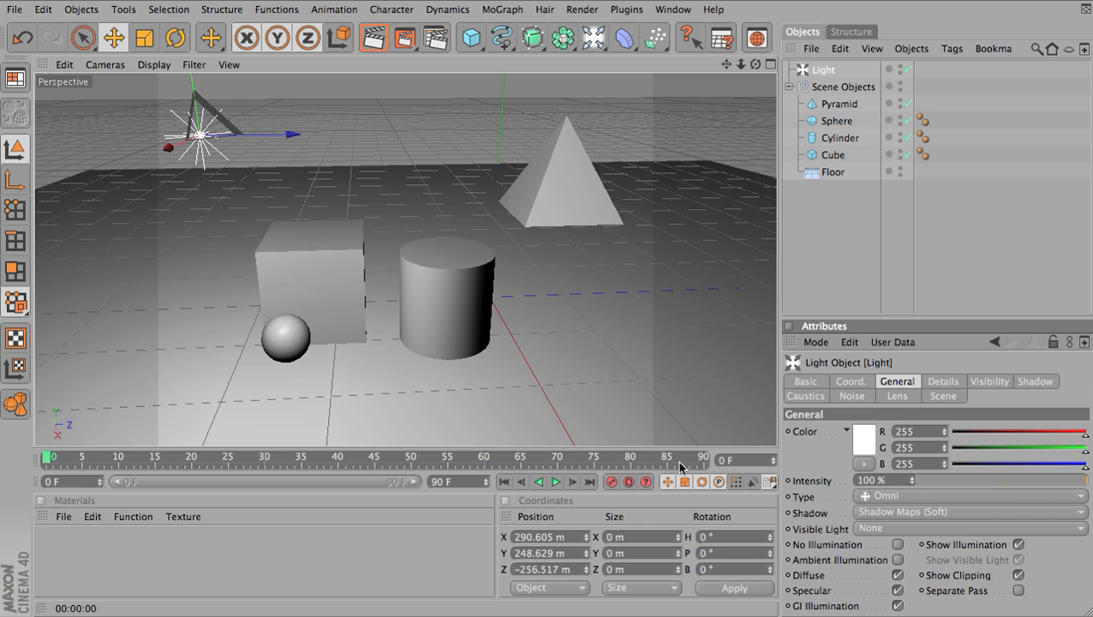
key(shift+r)
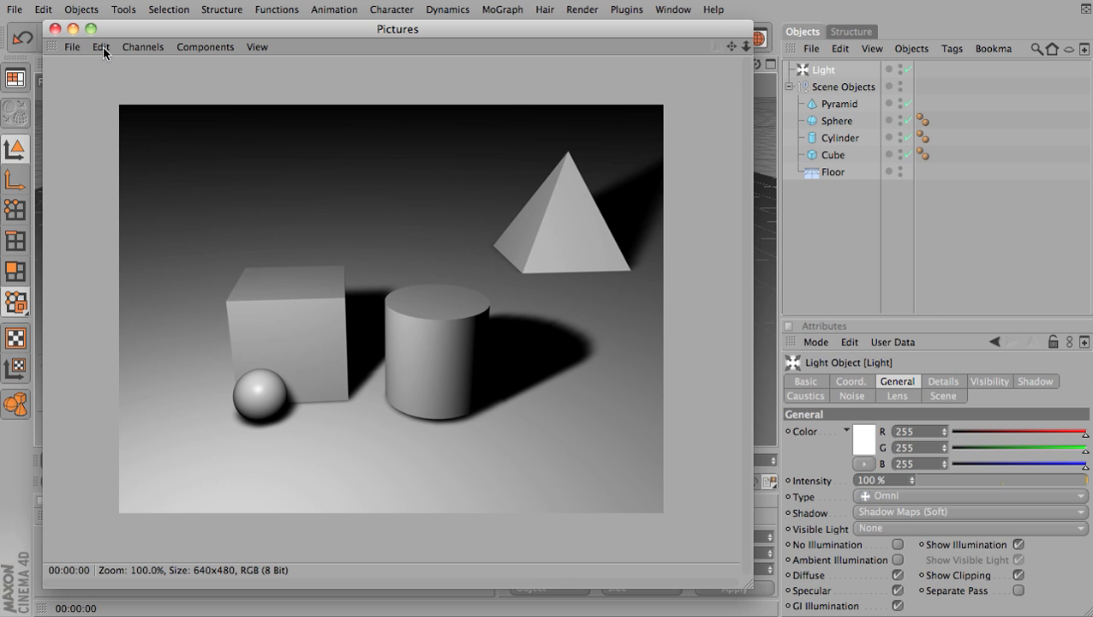
click(55, 30)
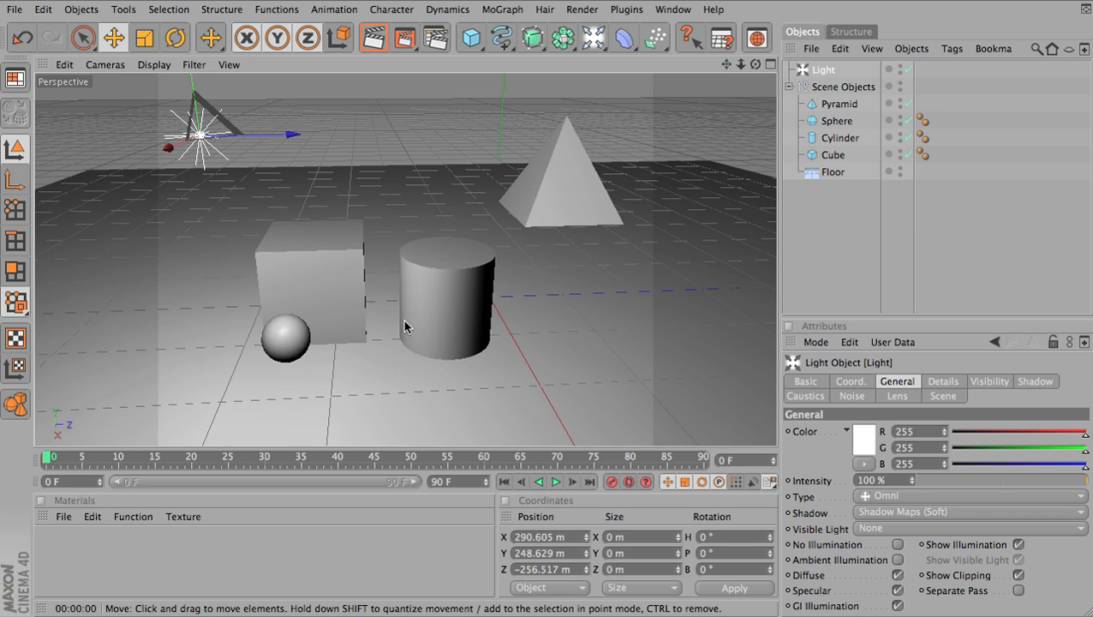
- Change the light to a Spot aimed at the cube and sphere, about H 83.7°, P -45.7°, B 11.7°, and test-render it
click(885, 497)
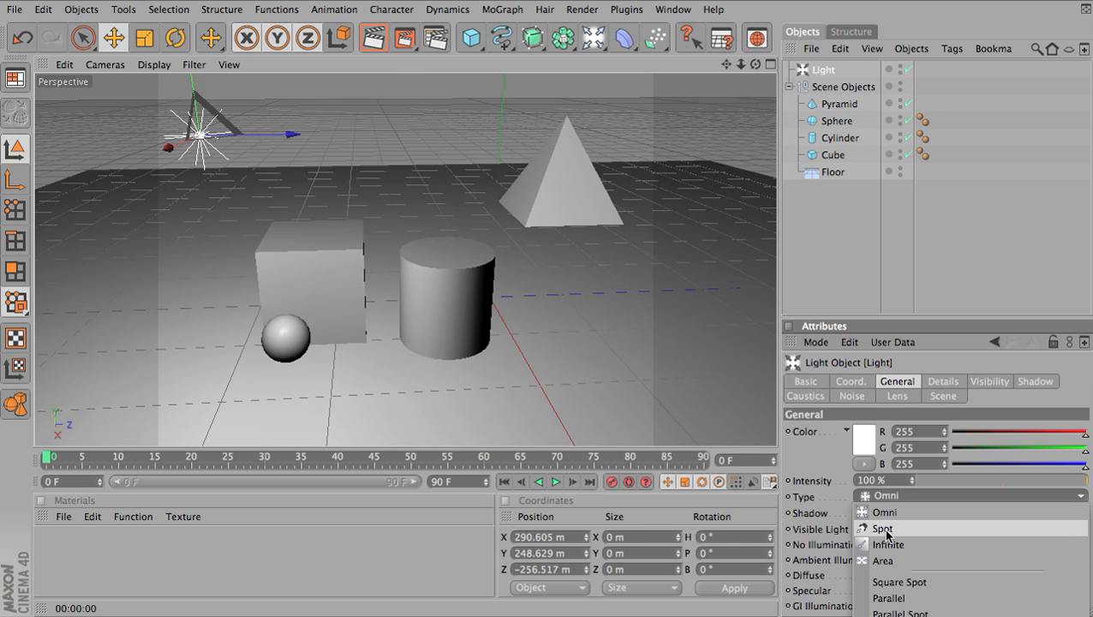
click(883, 528)
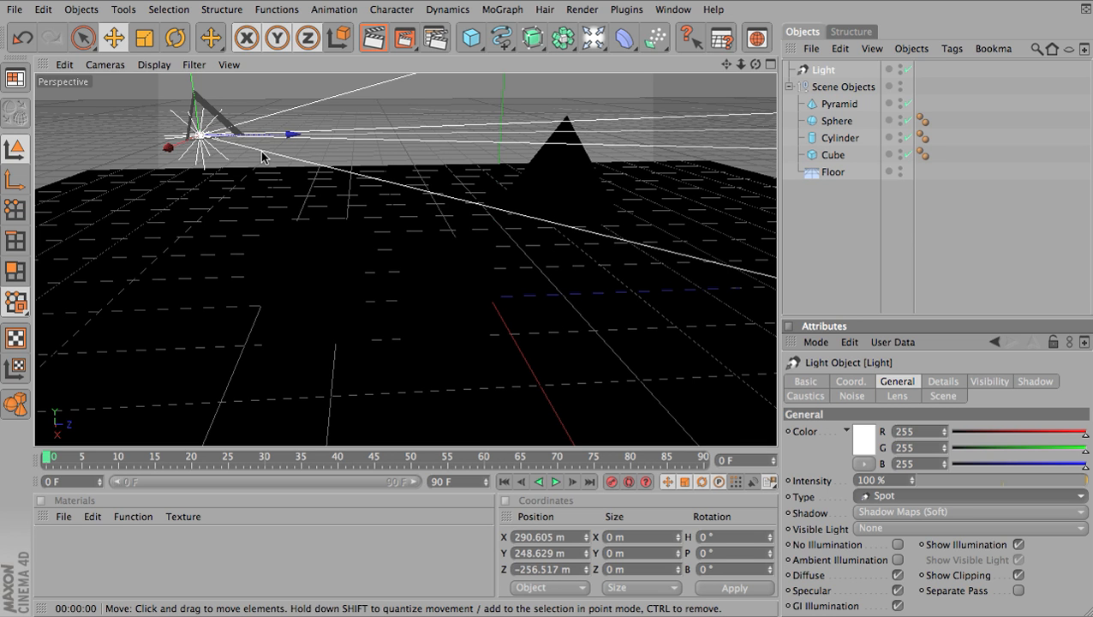
key(r)
drag(172, 139, 232, 119)
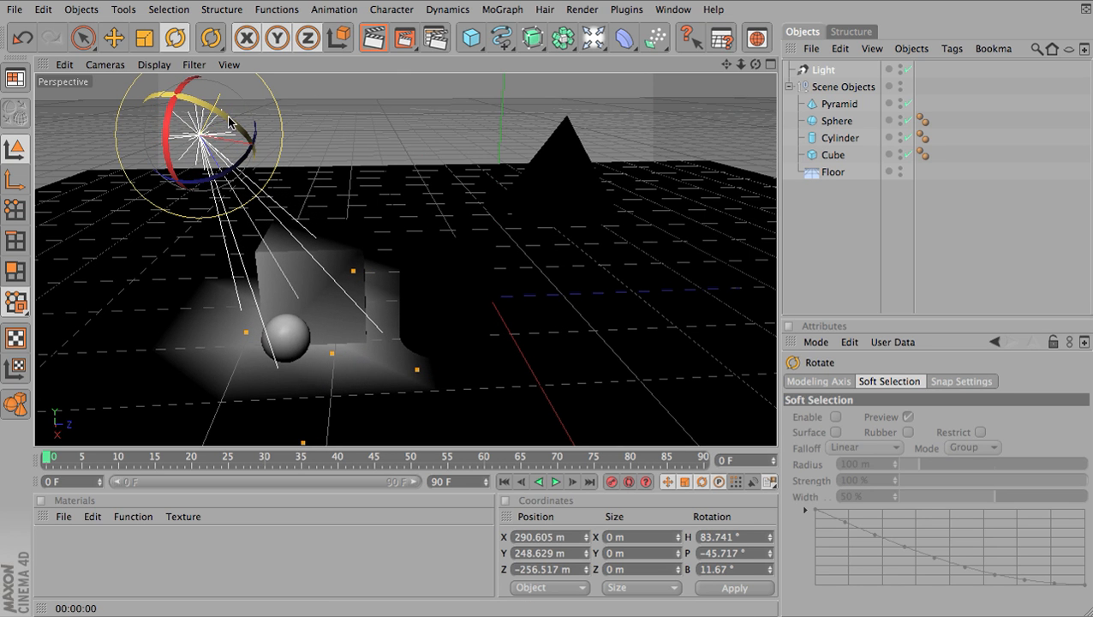
key(shift+r)
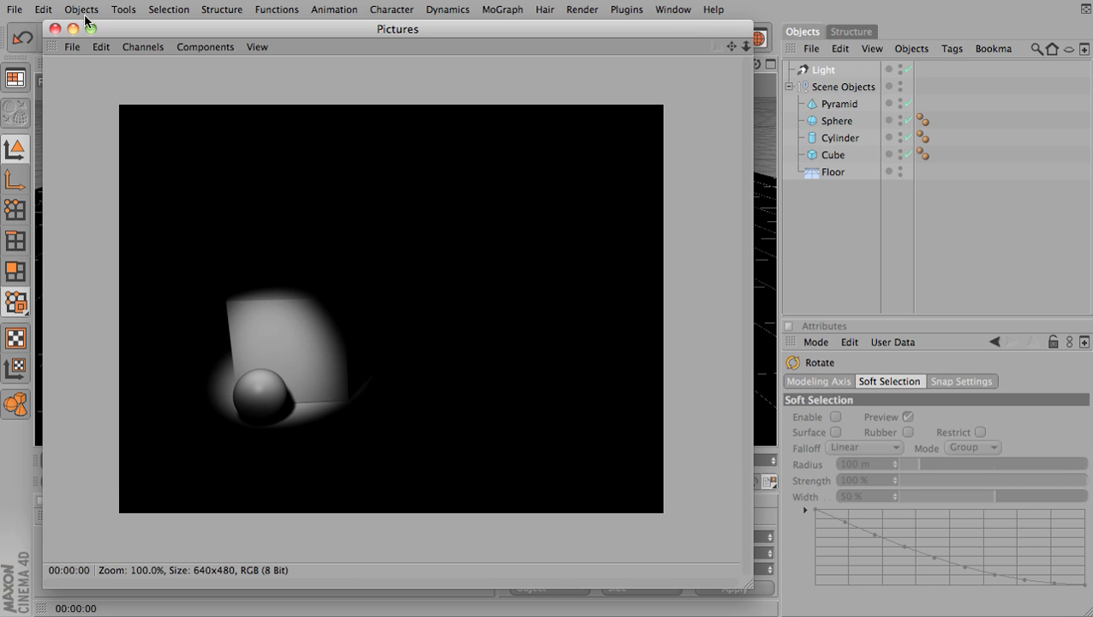
click(55, 28)
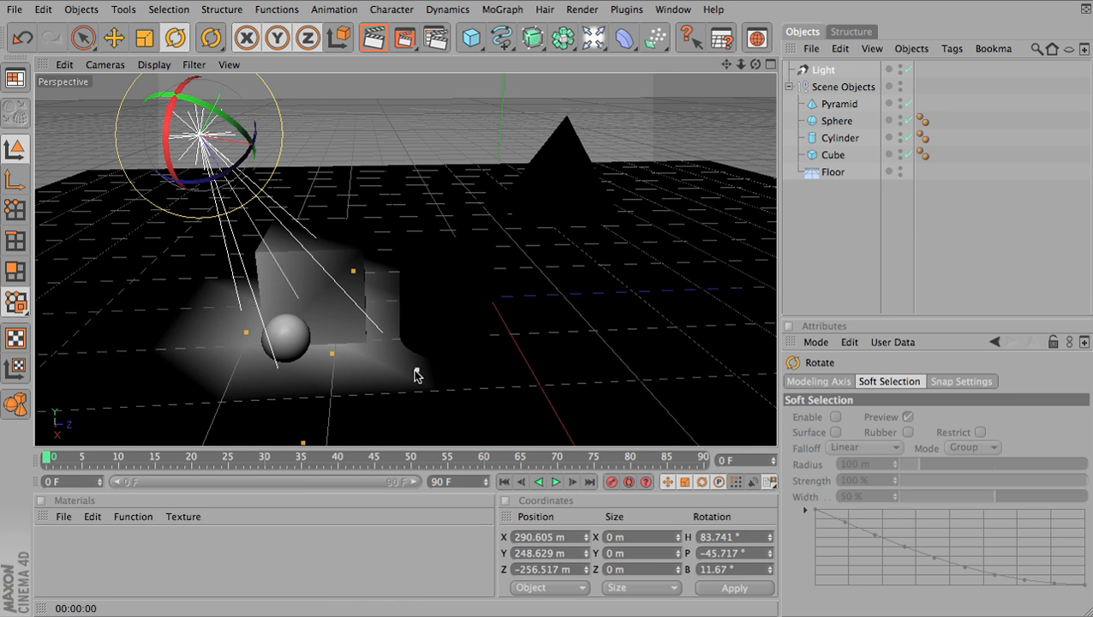
- Widen the spotlight's cone until it reaches past the cylinder, and test-render the scene
mouse_move(417, 375)
mouse_down()
mouse_move(524, 383)
mouse_move(441, 373)
mouse_move(339, 385)
mouse_move(550, 384)
mouse_move(417, 375)
mouse_up()
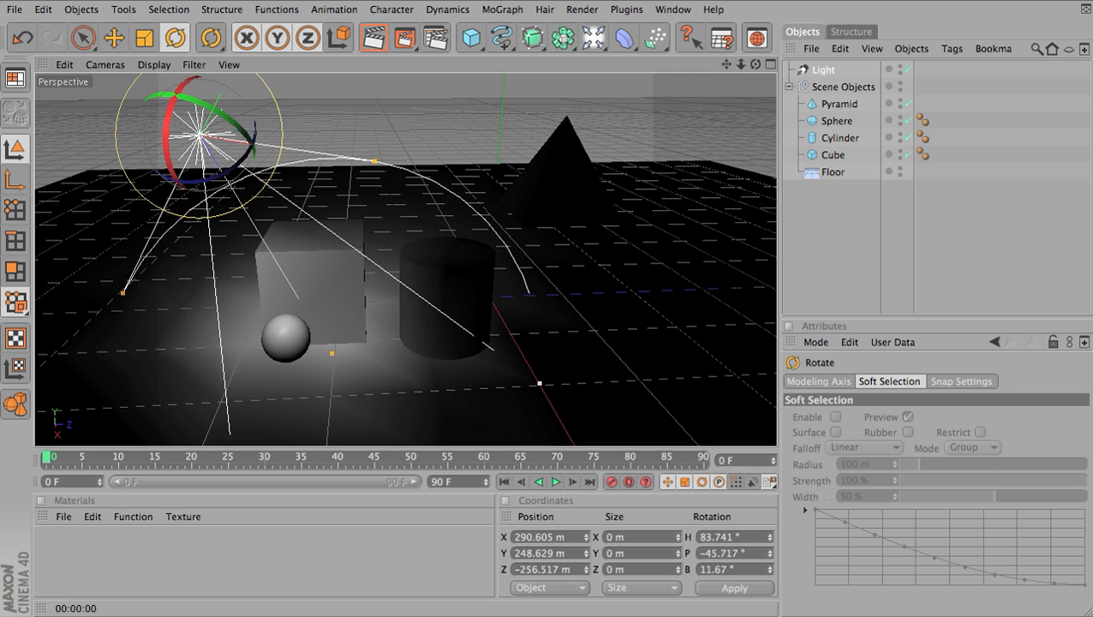
key(shift+r)
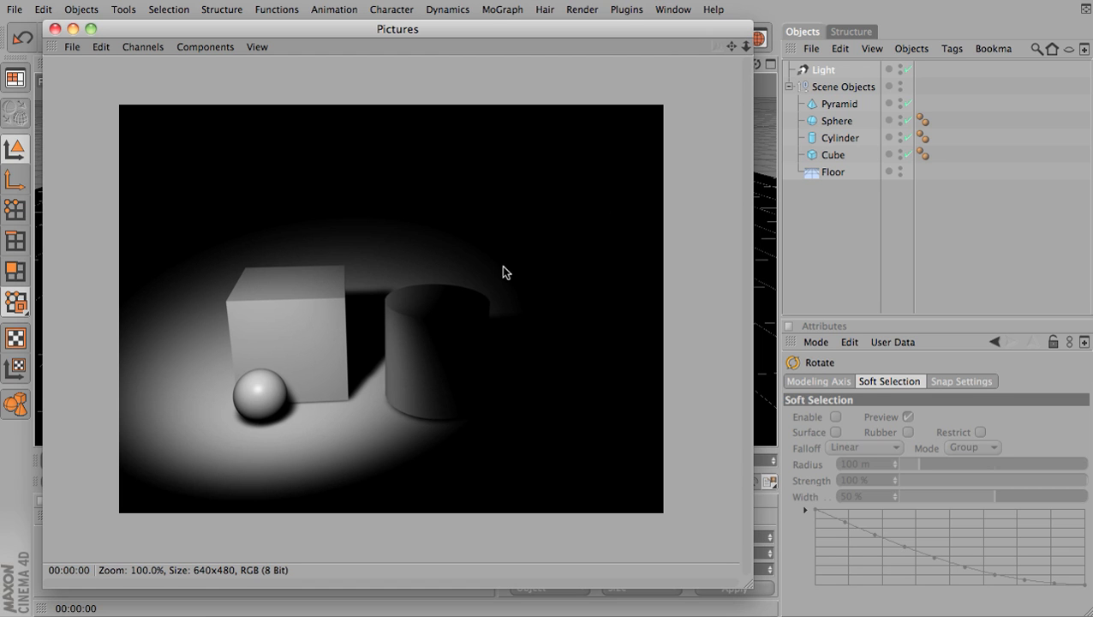
click(55, 31)
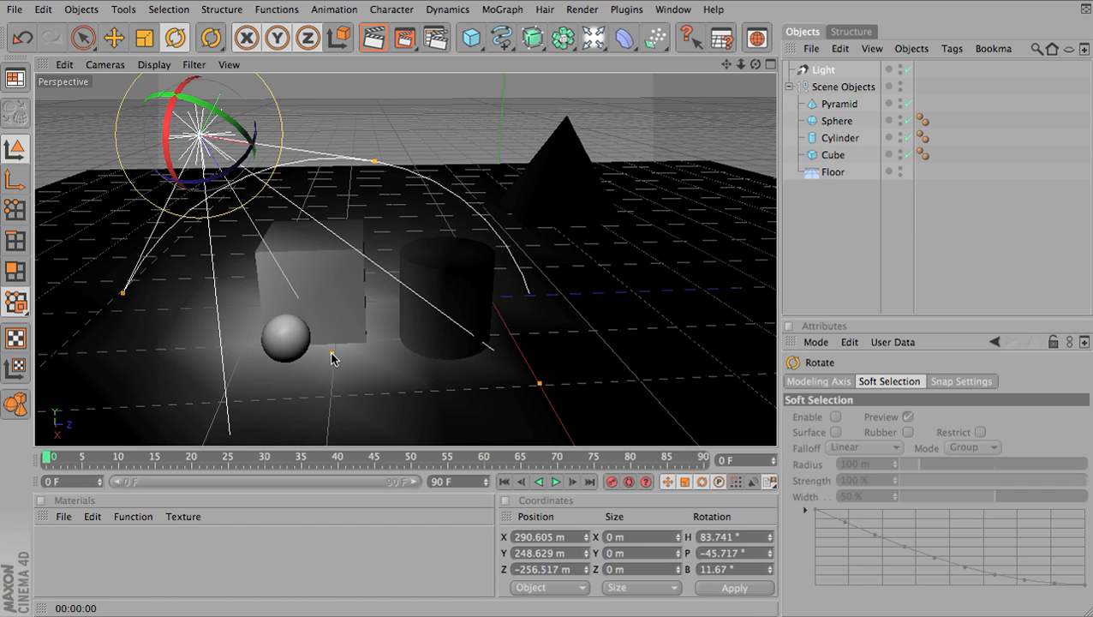
- Shorten the spotlight's cone so that it ends near the cube, and switch the light's type to Infinite
drag(332, 352, 298, 298)
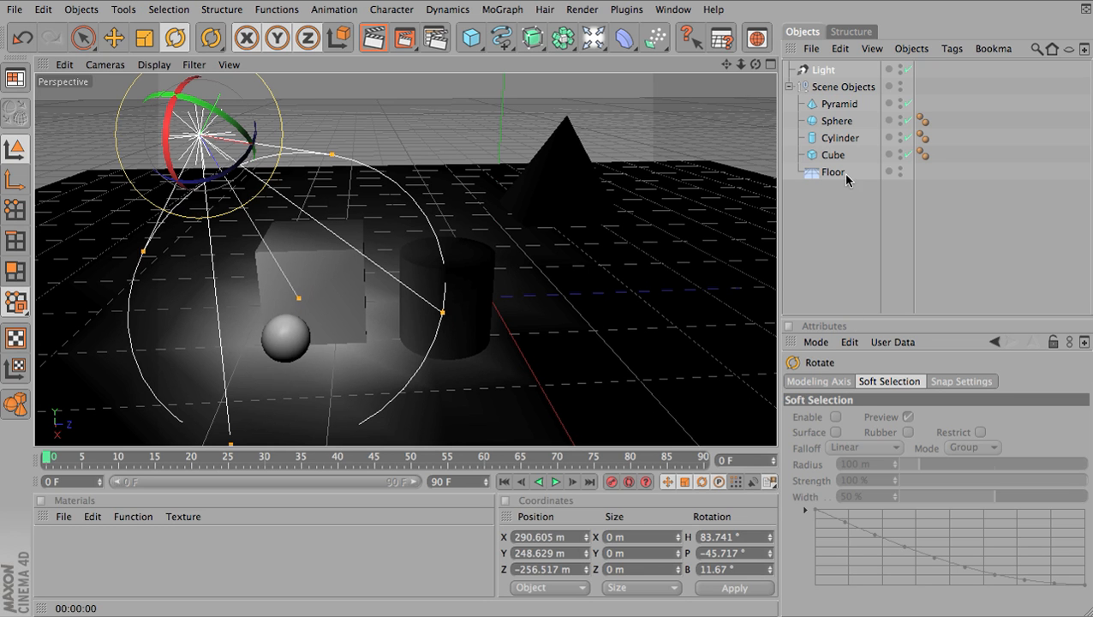
click(818, 70)
click(902, 495)
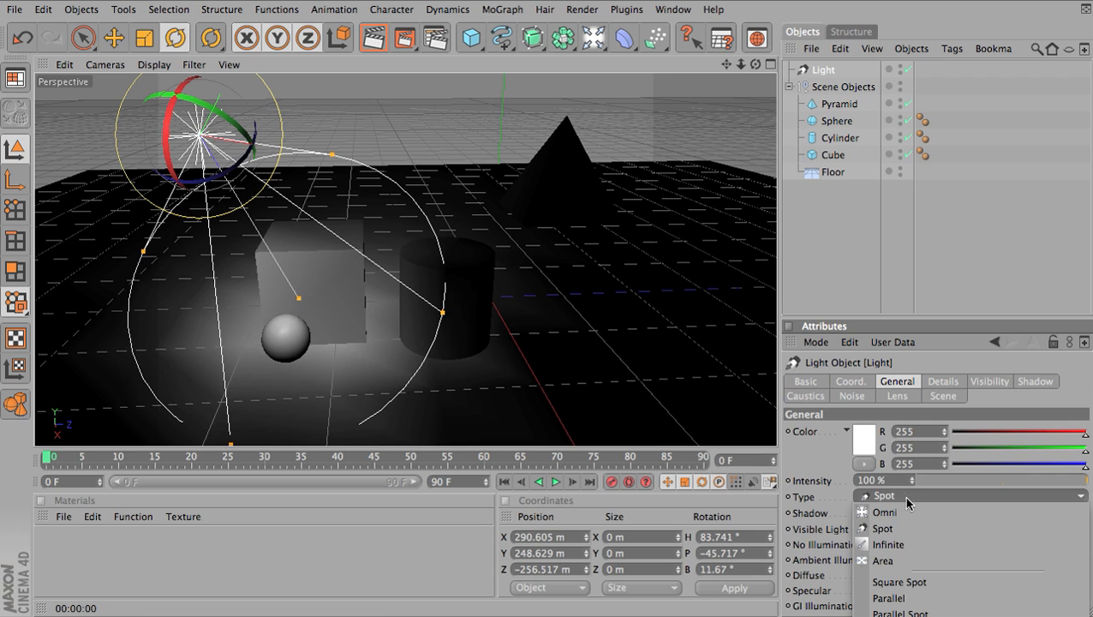
click(908, 545)
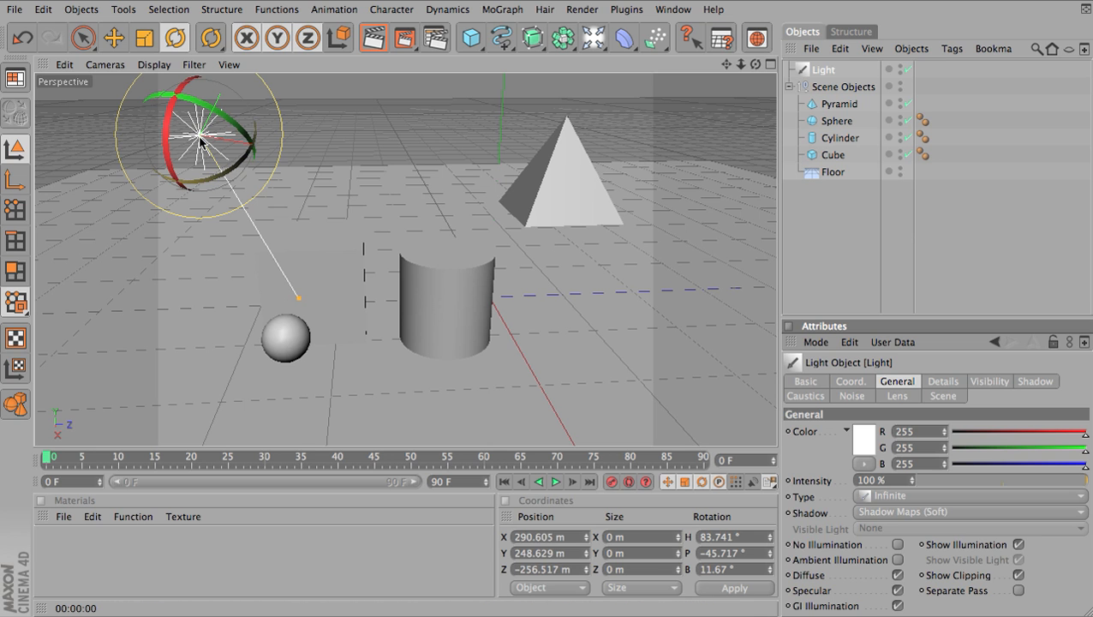
- Move the infinite light slightly, to about X 296.4 m, Y 254.6 m, Z -257.2 m, and test-render the scene
key(e)
mouse_move(227, 181)
mouse_down()
mouse_move(257, 230)
mouse_move(197, 130)
mouse_move(236, 204)
mouse_move(215, 160)
mouse_move(240, 201)
mouse_move(228, 186)
mouse_up()
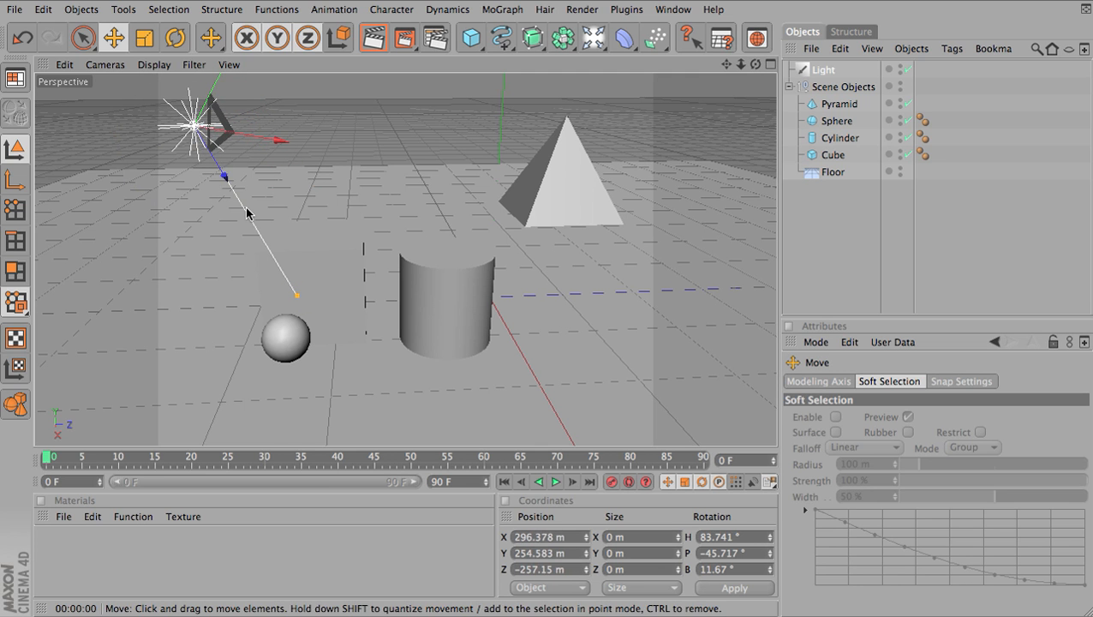
key(shift+r)
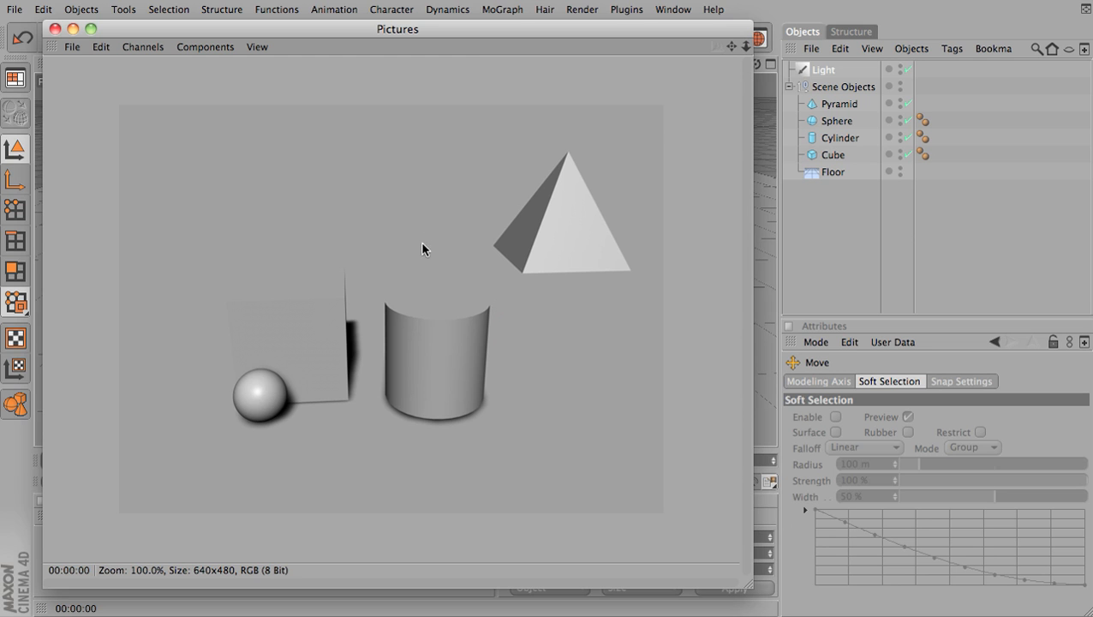
click(55, 28)
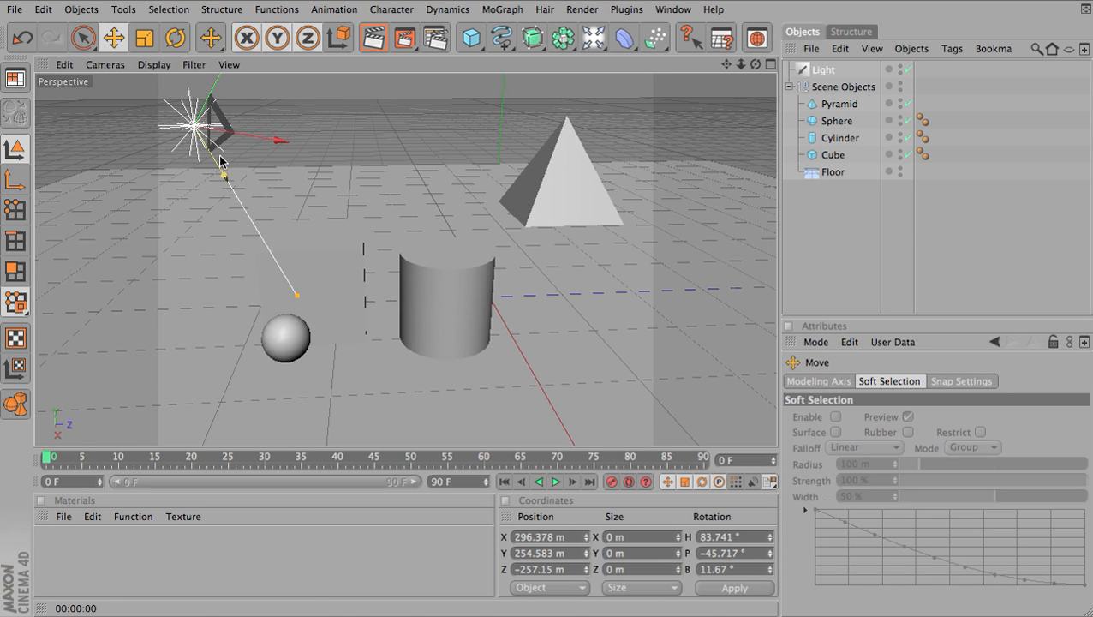
- Rotate the infinite light toward the cylinder, to about H 29.8°, P -40.1°, B -26.6°, and test-render the scene
key(r)
drag(219, 94, 191, 124)
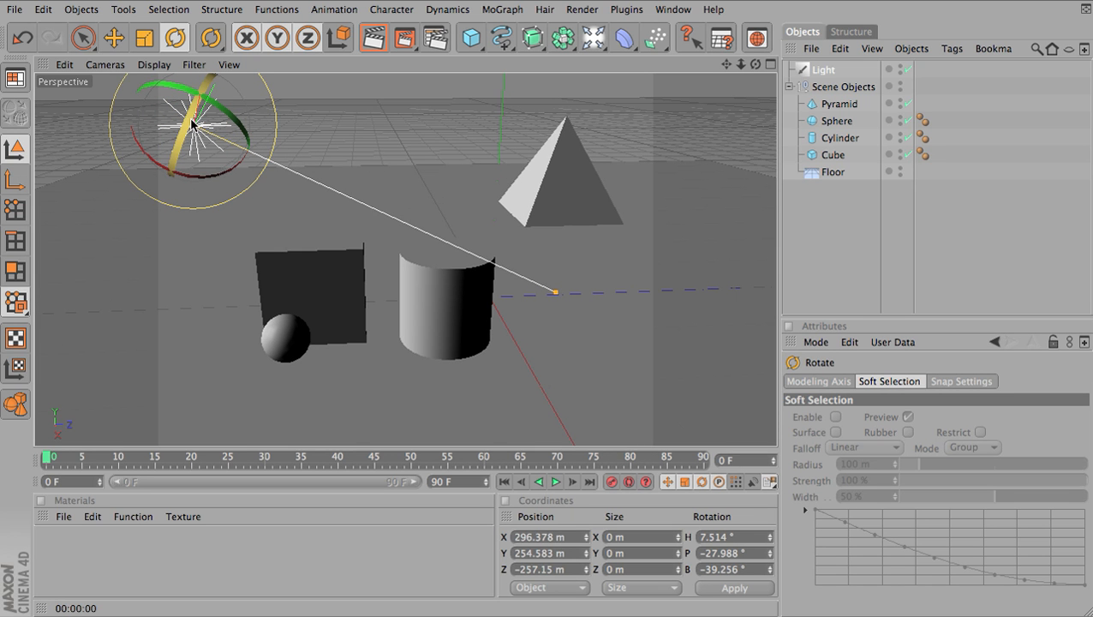
mouse_move(202, 101)
mouse_down()
mouse_move(211, 105)
mouse_move(193, 94)
mouse_up()
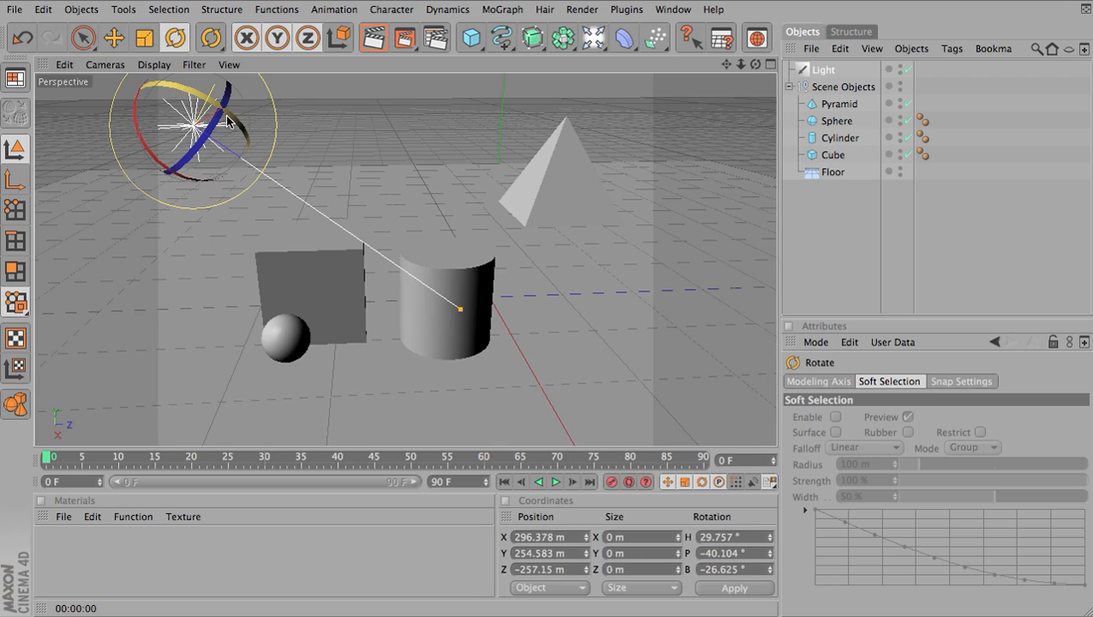
key(shift+r)
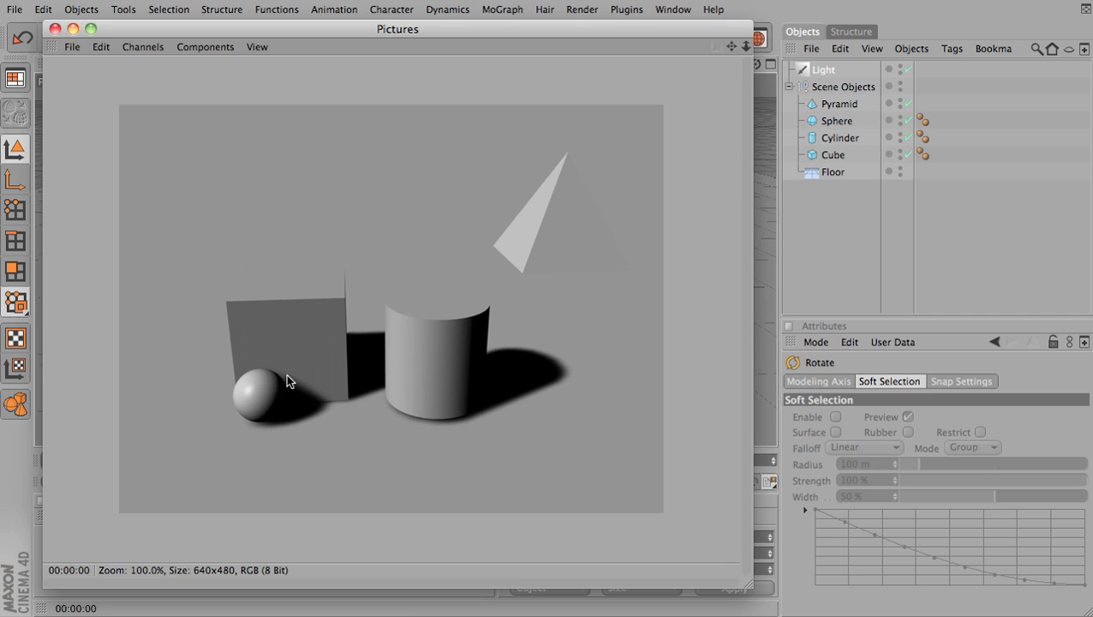
click(54, 31)
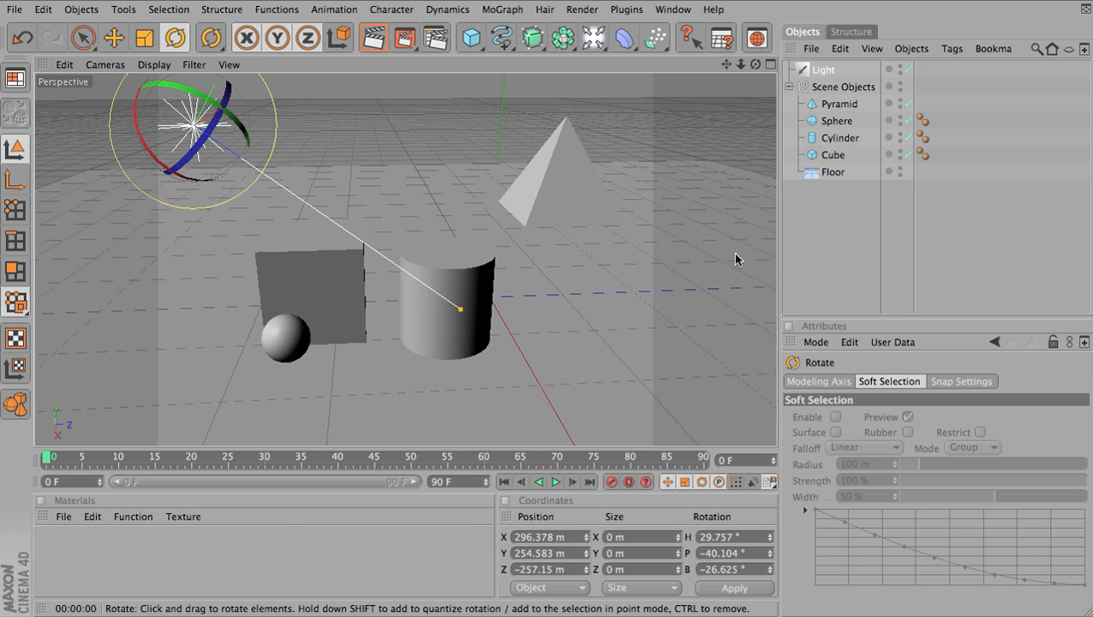
- Switch the light's type to Area
click(823, 69)
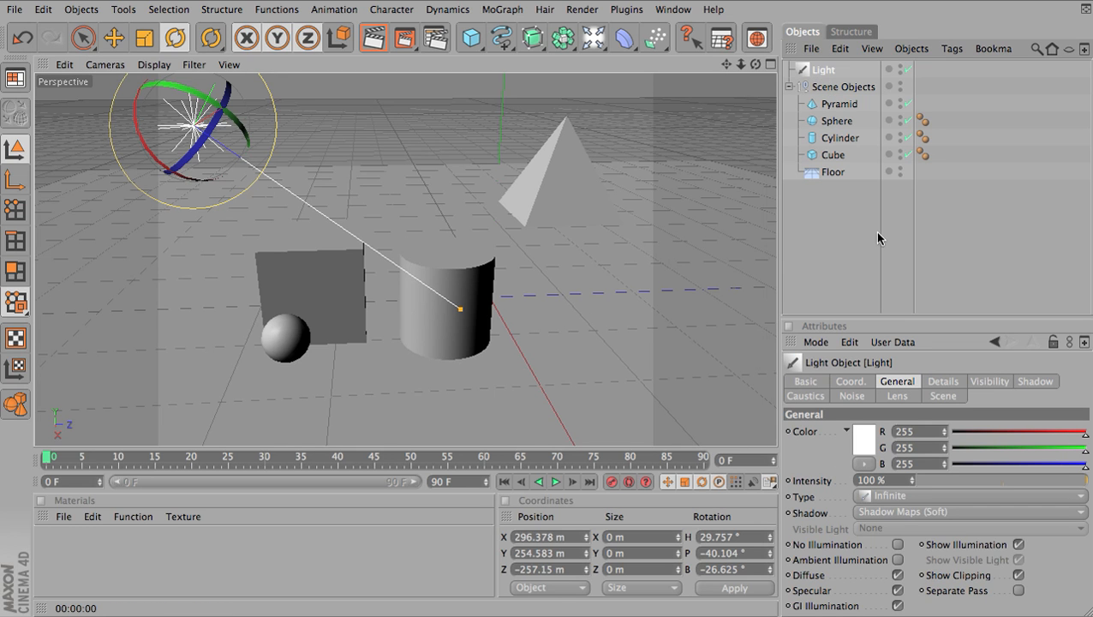
click(891, 495)
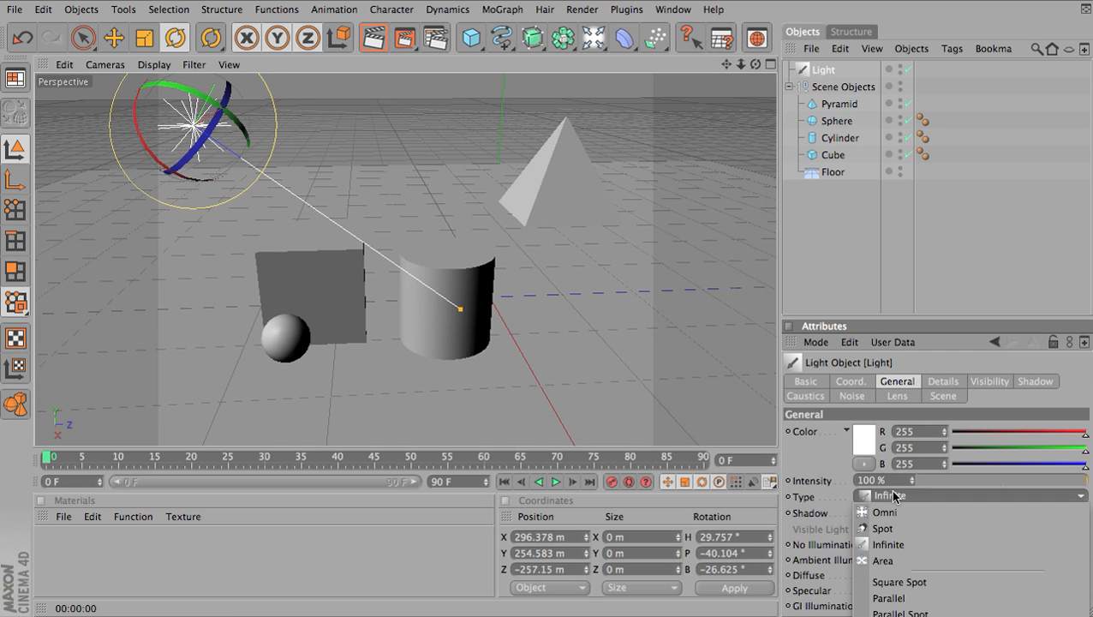
click(883, 561)
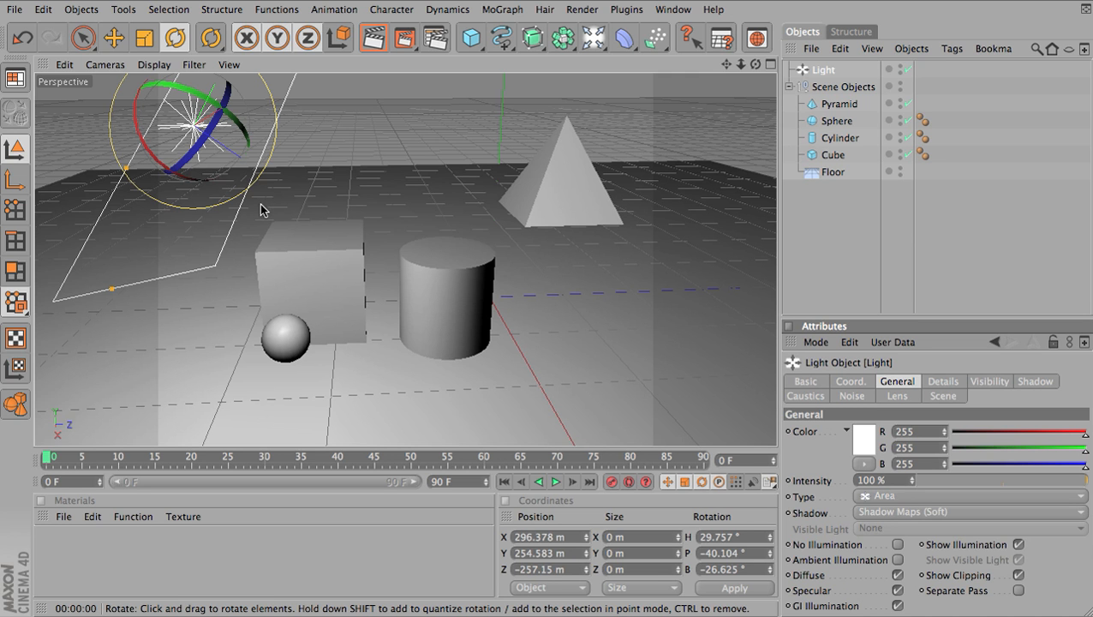
- Rotate the area light to about H 66.9°, P -46.9°, B -0.5°, and move it to about X 342.7 m, Y 218.3 m, Z -247.2 m
drag(188, 100, 271, 124)
key(e)
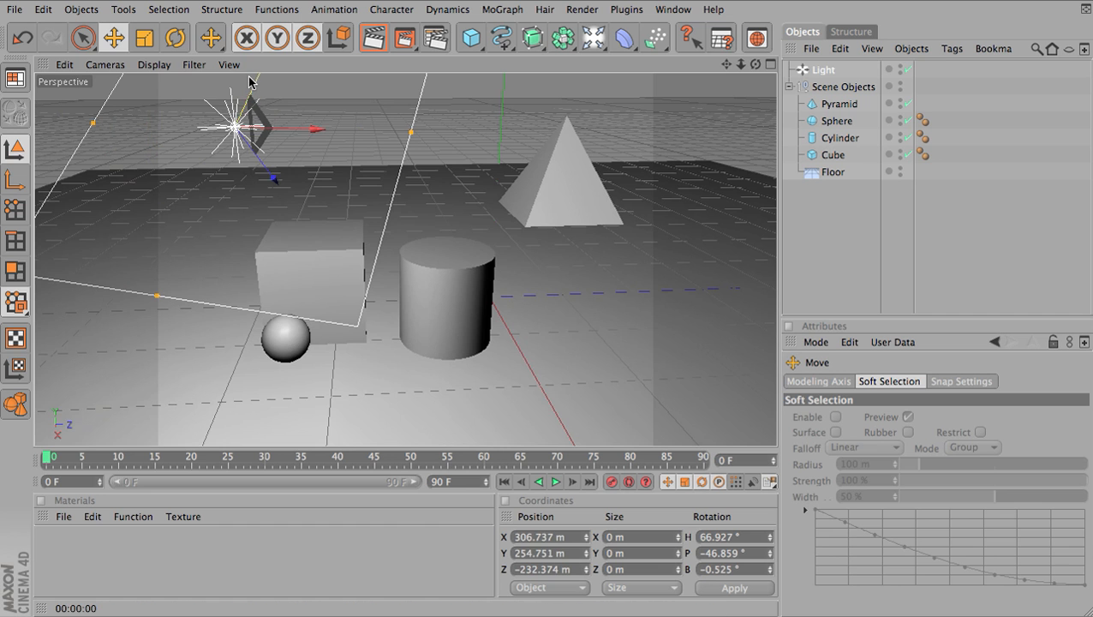
drag(255, 79, 218, 160)
- Shrink the area light's rectangle in height and width so that its edge crosses the cube, and test-render the scene
drag(104, 414, 118, 379)
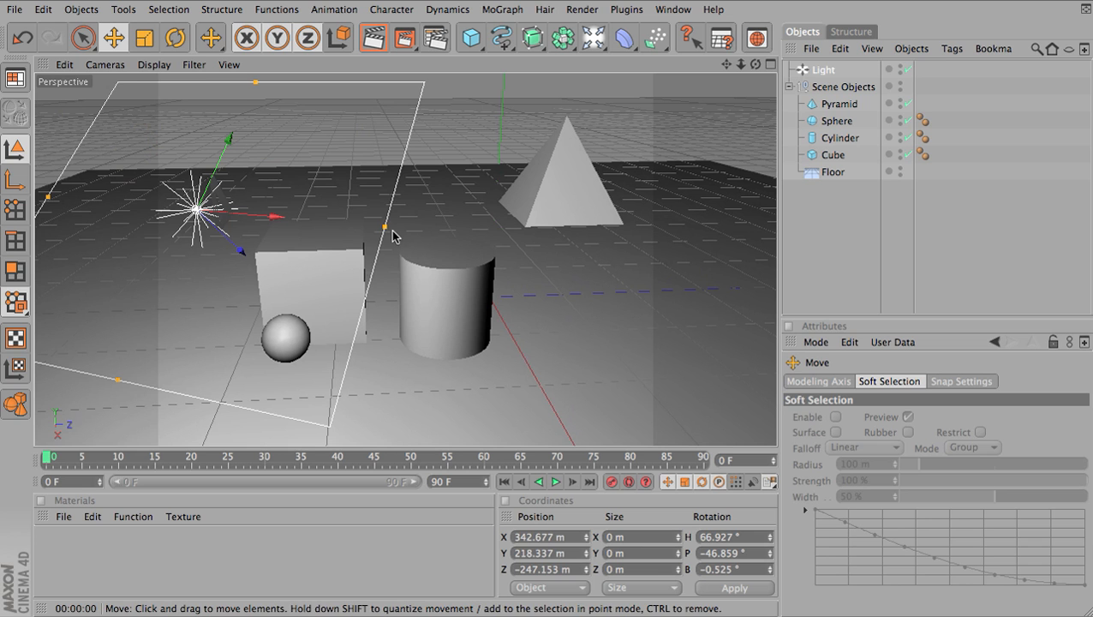
drag(384, 226, 338, 223)
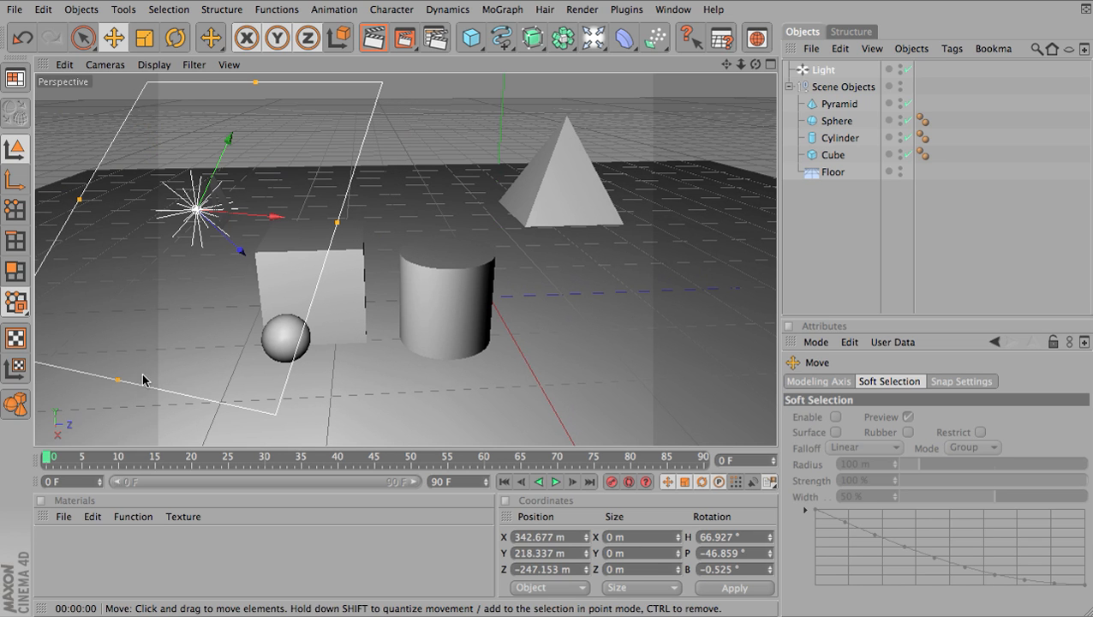
drag(121, 384, 128, 360)
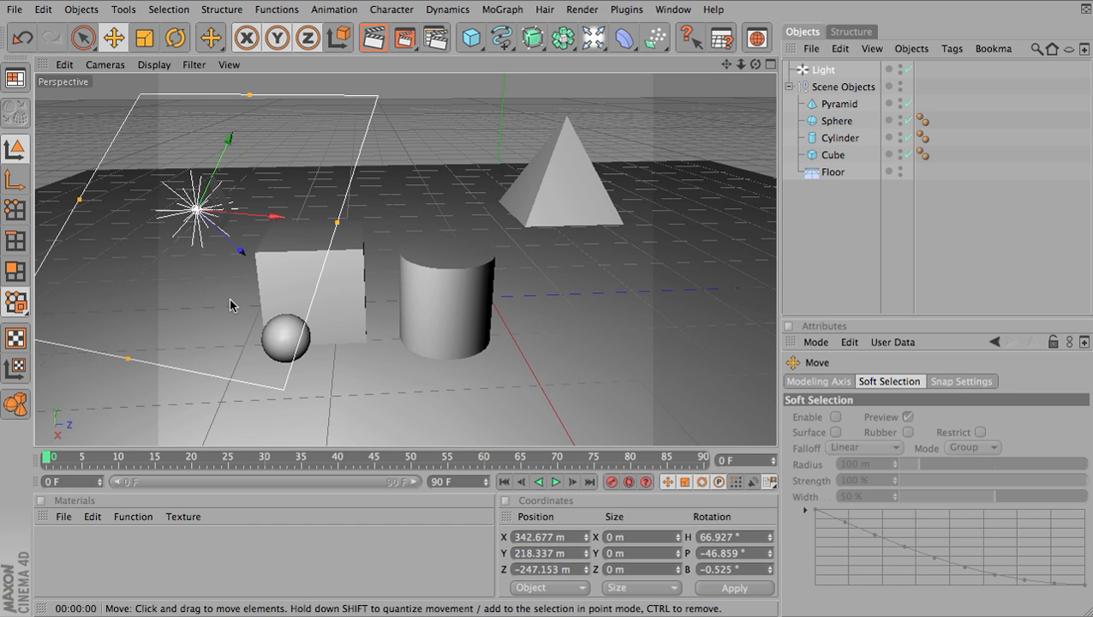
key(shift+r)
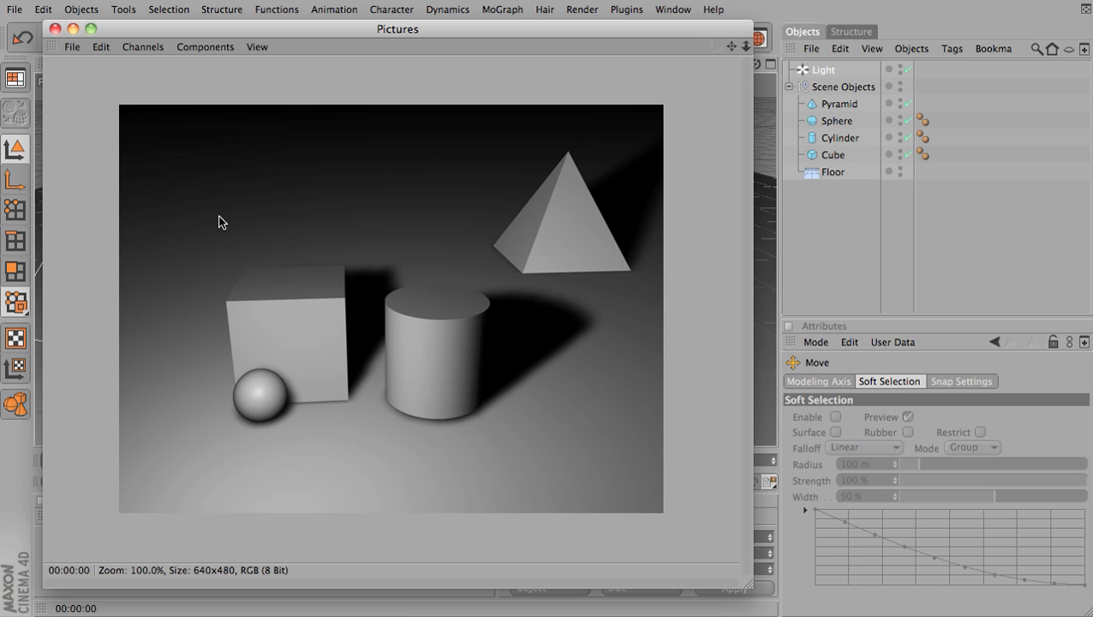
click(55, 30)
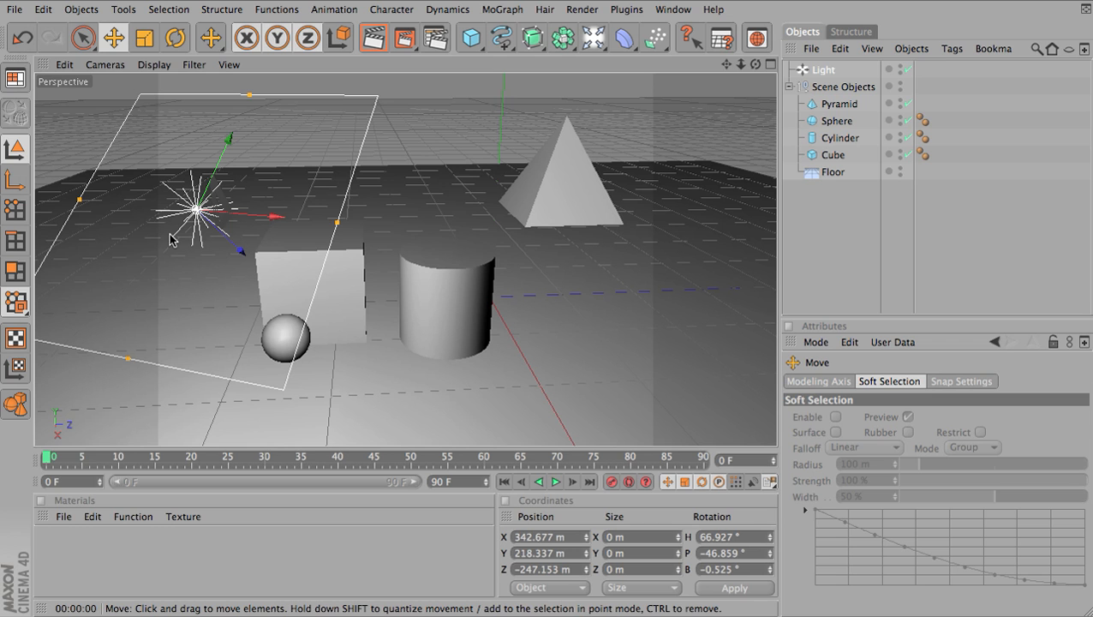
- Try a much larger area light, stretching its rectangle to the pyramid and beyond the view's lower edge, and test-render the scene
drag(337, 223, 610, 246)
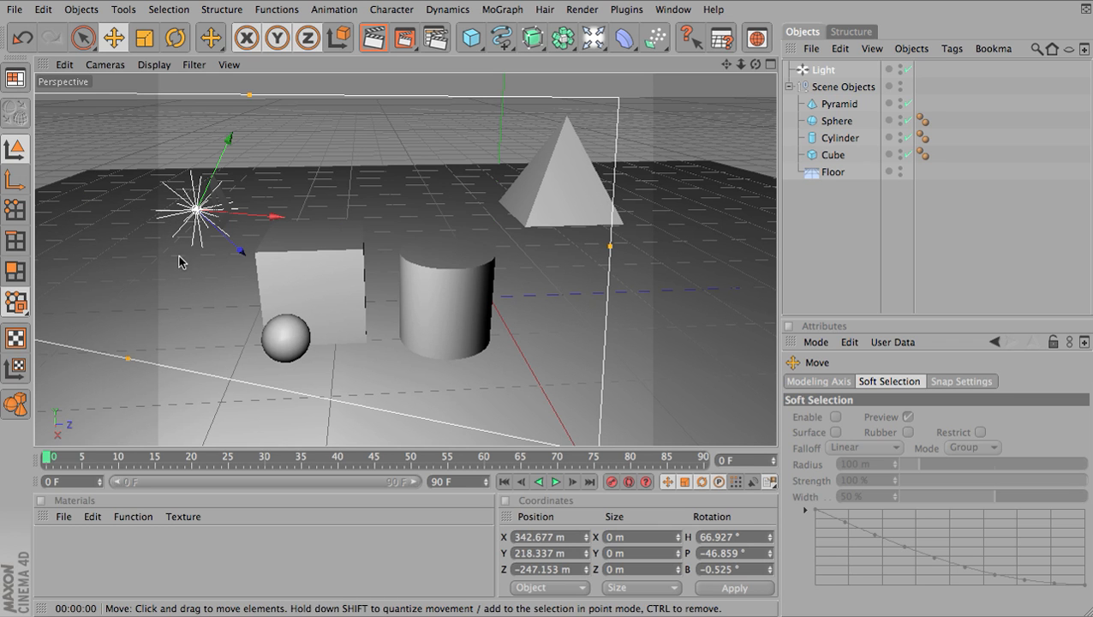
drag(130, 360, 81, 464)
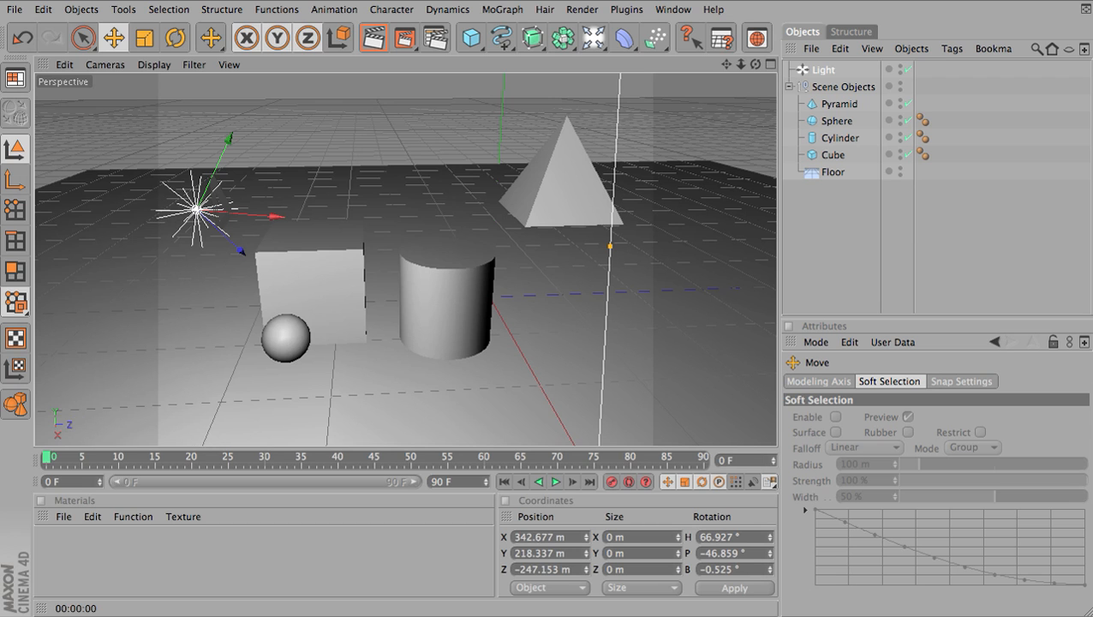
key(shift+r)
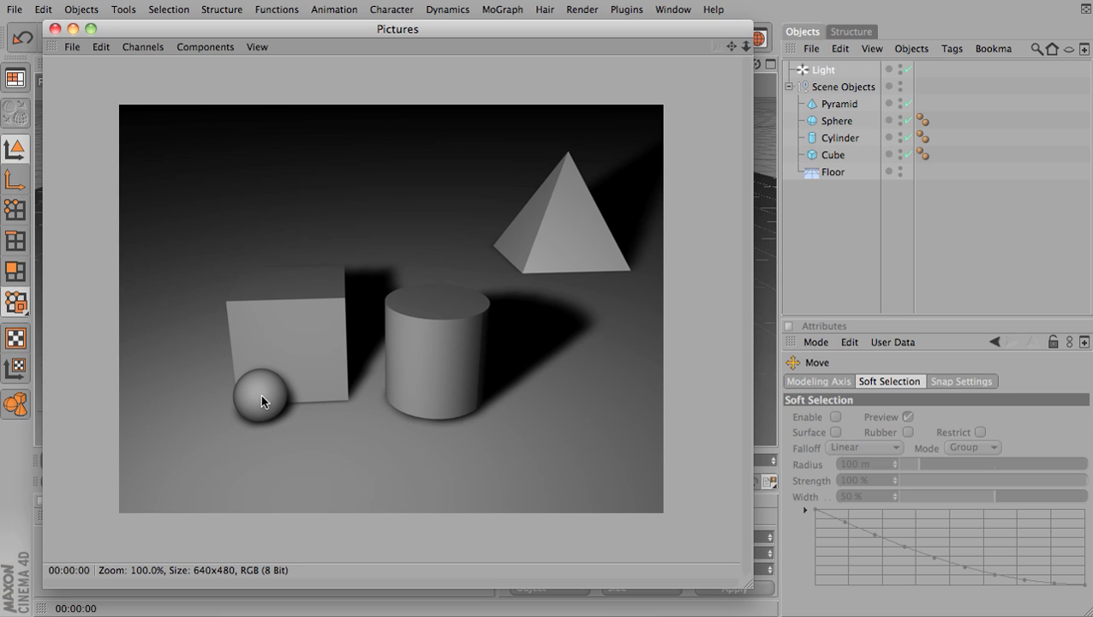
click(55, 29)
- Undo the last two enlargements of the area light's rectangle
key(ctrl+z)
key(ctrl+z)
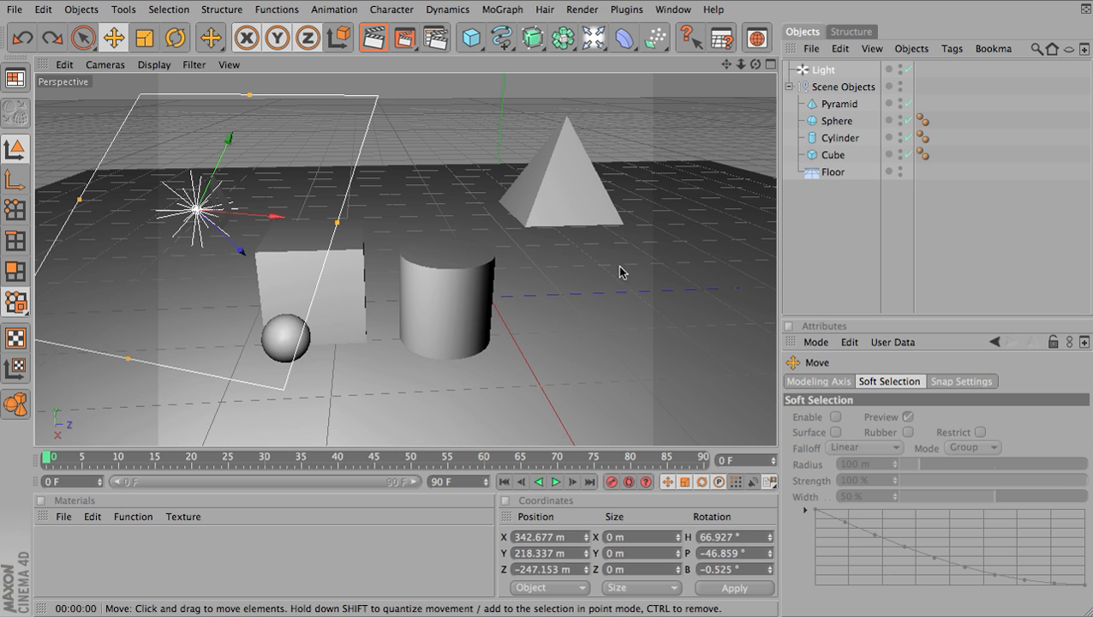
- Show the light's general settings and look through the available light types, keeping Area
click(822, 72)
click(917, 496)
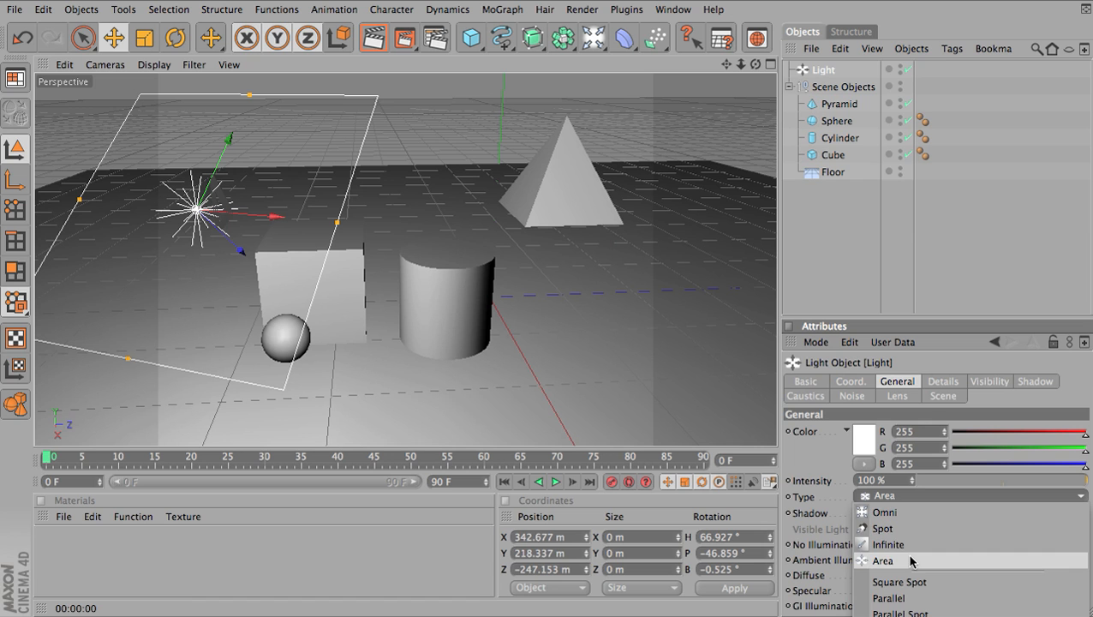
click(684, 379)
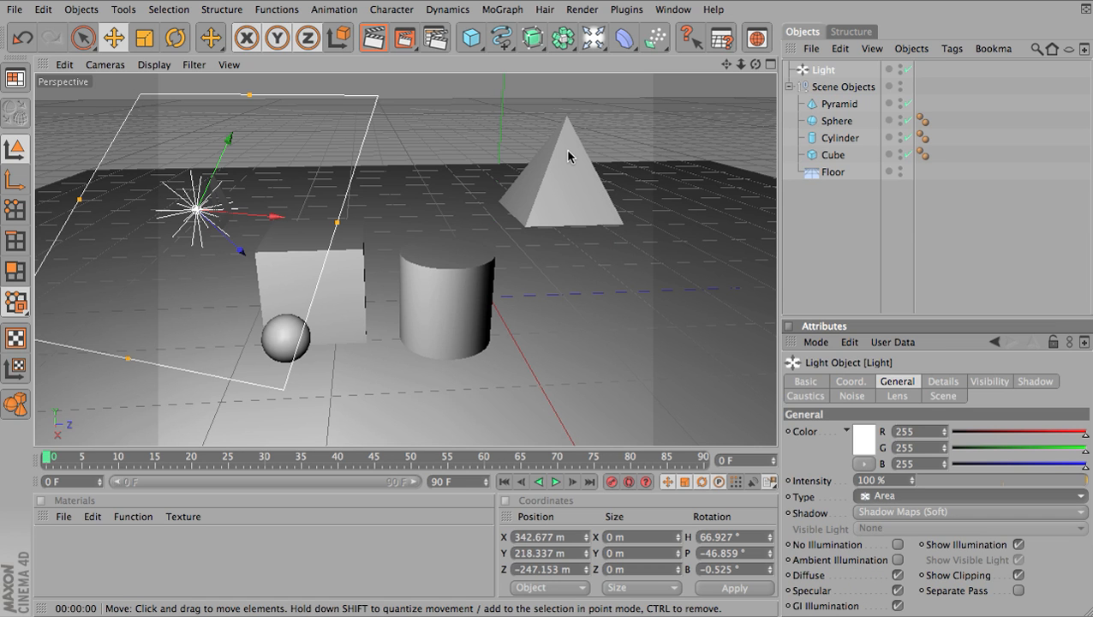